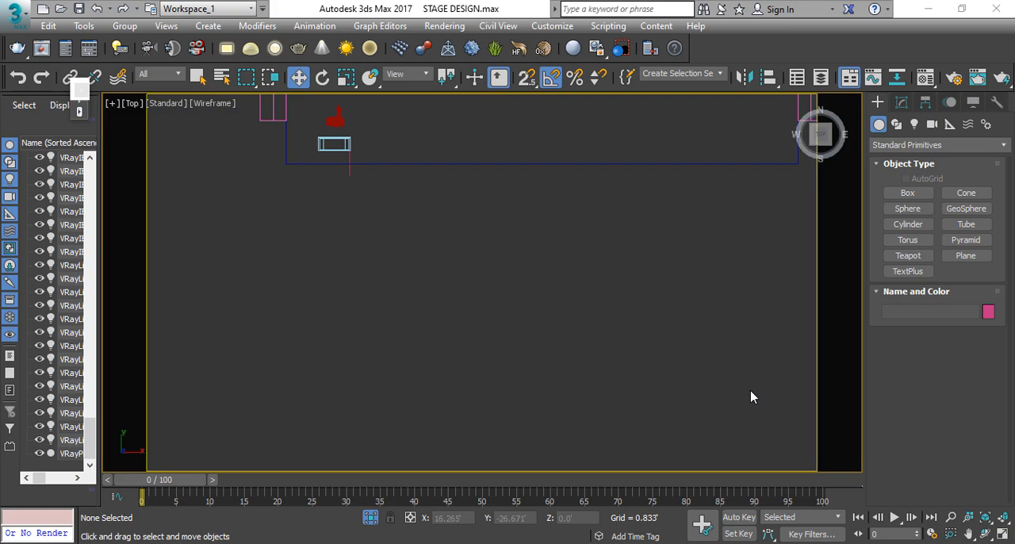
Step: Examine the whole stage scene in the top view and in perspective from several distances
middle_click_drag(613, 295, 573, 380)
scroll(564, 281, "down", 1)
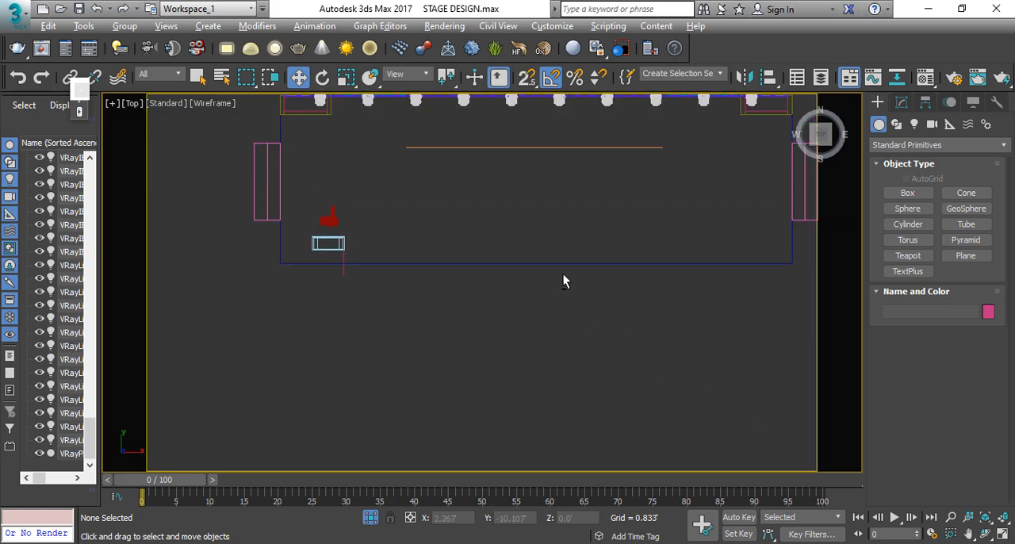
key("alt+z")
scroll(499, 352, "down", 3)
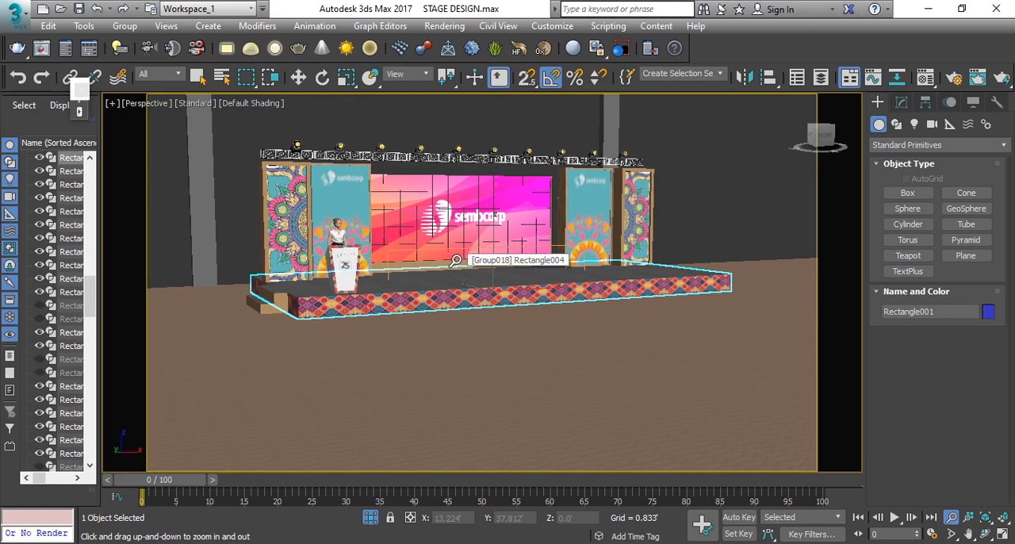
middle_click_drag(455, 260, 467, 338, "alt")
scroll(466, 298, "up", 3)
key("w")
left_click(469, 268)
key("z")
key("alt+z")
scroll(470, 270, "down", 4)
scroll(425, 283, "down", 2)
key("w")
Step: Inspect the decorated side panels, the lighting truss and the central LED screen of the stage backdrop
left_click(609, 257)
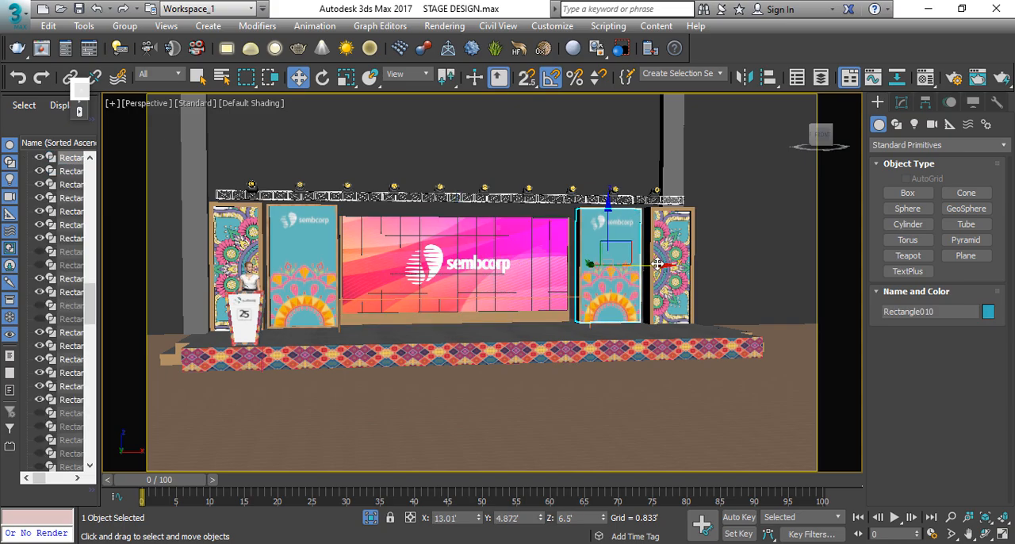
left_click(662, 261, "ctrl")
left_click(281, 241, "ctrl")
left_click(241, 243, "ctrl")
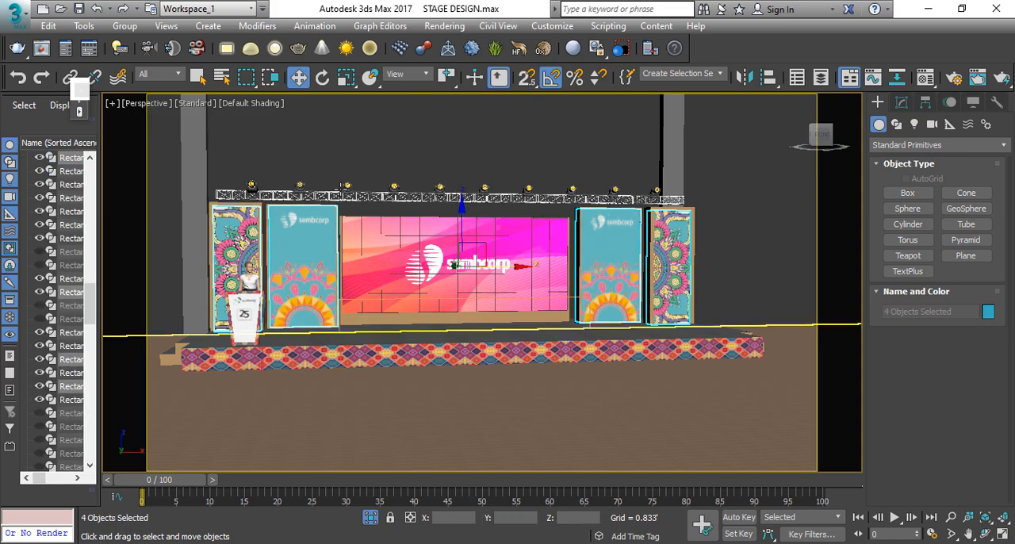
left_click(341, 195)
key("z")
middle_click_drag(414, 282, 436, 285, "alt")
scroll(437, 285, "up", 5)
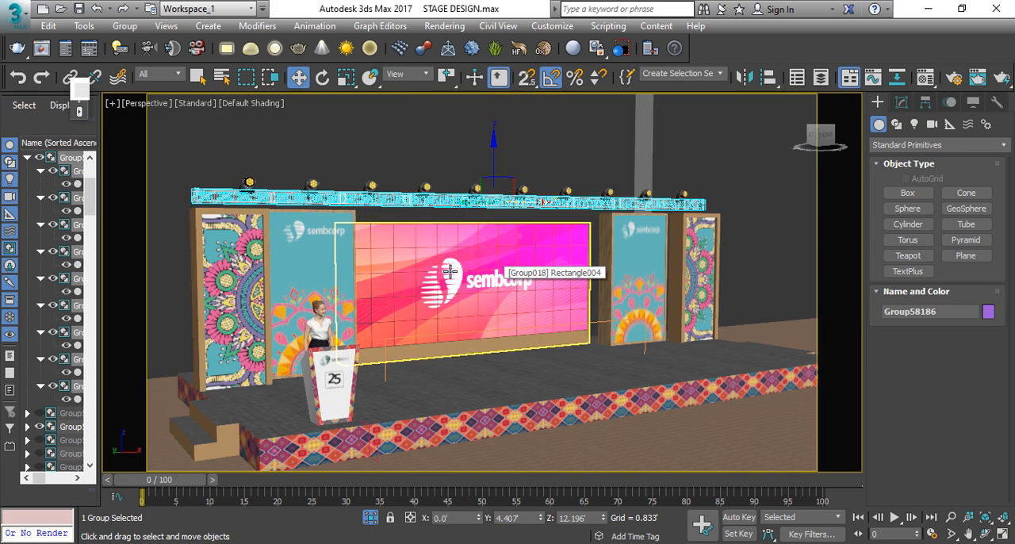
Step: Examine the podium, the presenter figure and the stage platform from several angles around the stage
left_click(322, 396)
key("z")
scroll(403, 405, "down", 3)
key("alt+z")
middle_click_drag(403, 405, 405, 379, "alt")
right_click(382, 364)
left_click(384, 291)
key("z")
key("alt+z")
scroll(358, 369, "down", 4)
key("shift+z")
right_click(482, 339)
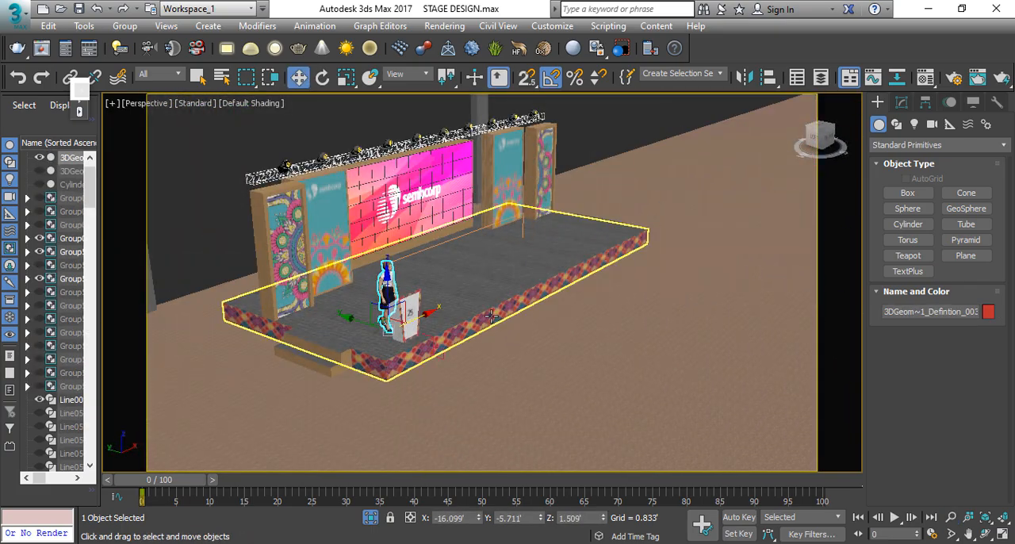
left_click(491, 317)
key("z")
middle_click_drag(492, 318, 451, 336, "alt")
middle_click_drag(317, 320, 401, 300, "alt")
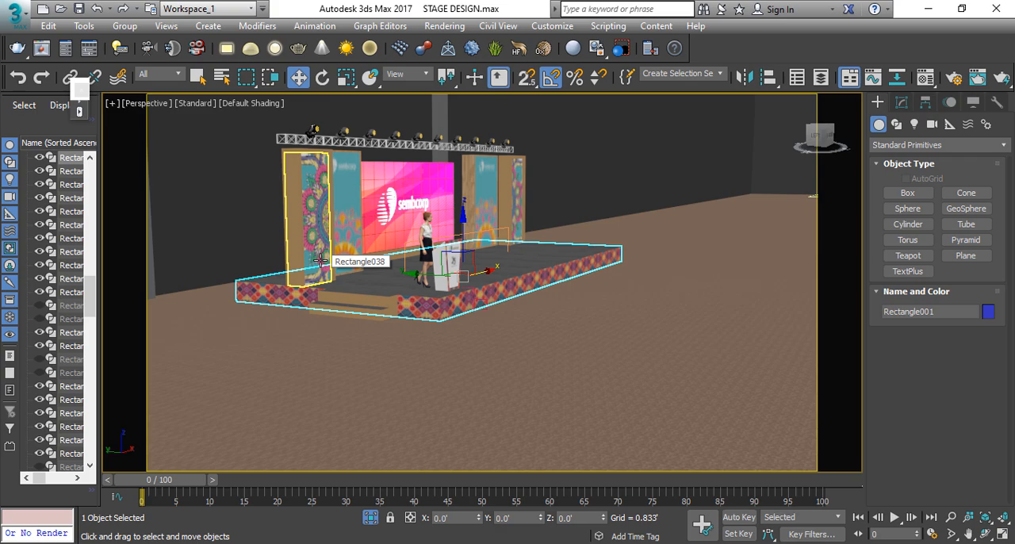
middle_click_drag(505, 299, 546, 343)
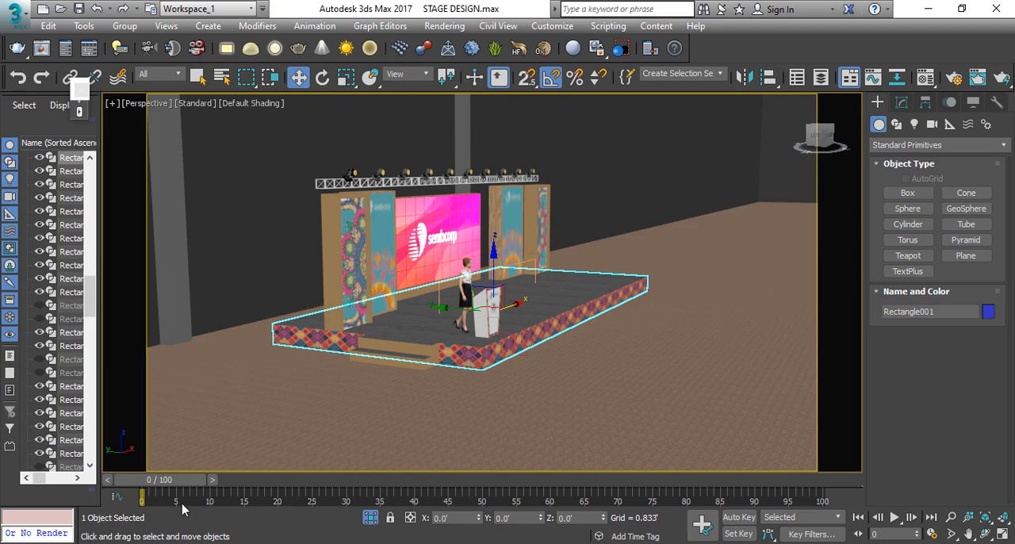
Step: Configure the animation range with start time 0 and end time 1000 frames
left_click_drag(158, 482, 151, 512)
left_click(932, 534)
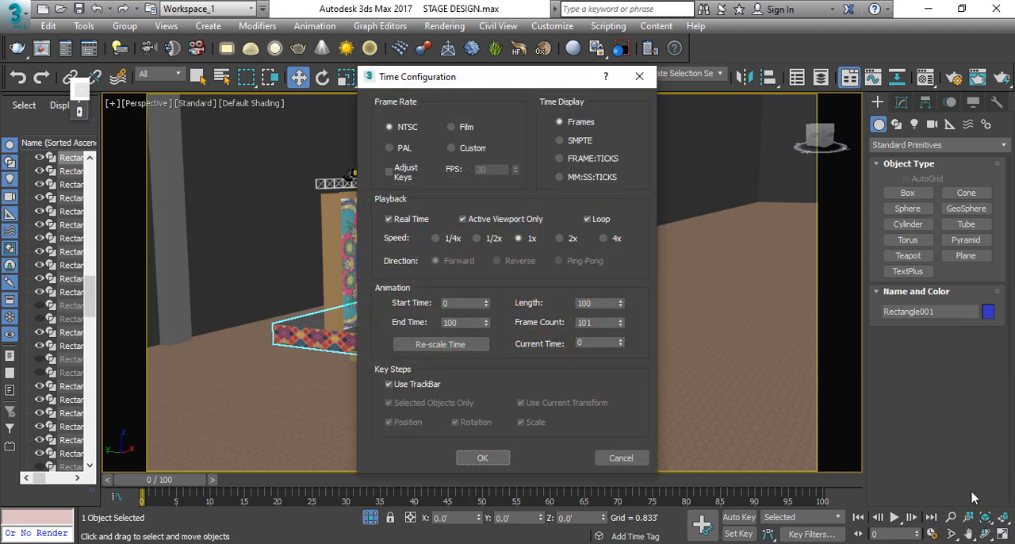
left_click_drag(451, 84, 445, 58)
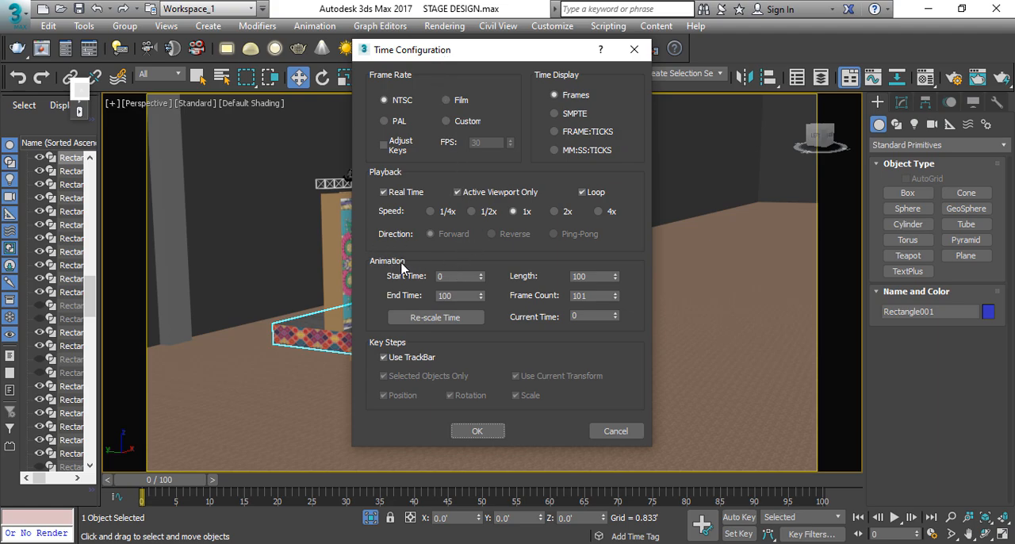
double_click(451, 277)
double_click(459, 296)
left_click(453, 296)
double_click(437, 272)
double_click(458, 298)
left_click(450, 276)
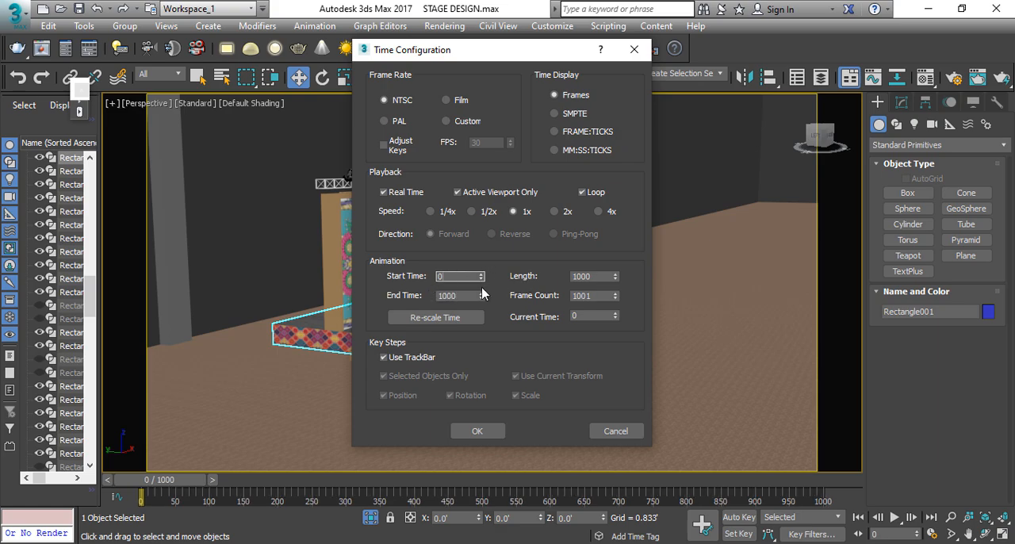
double_click(593, 277)
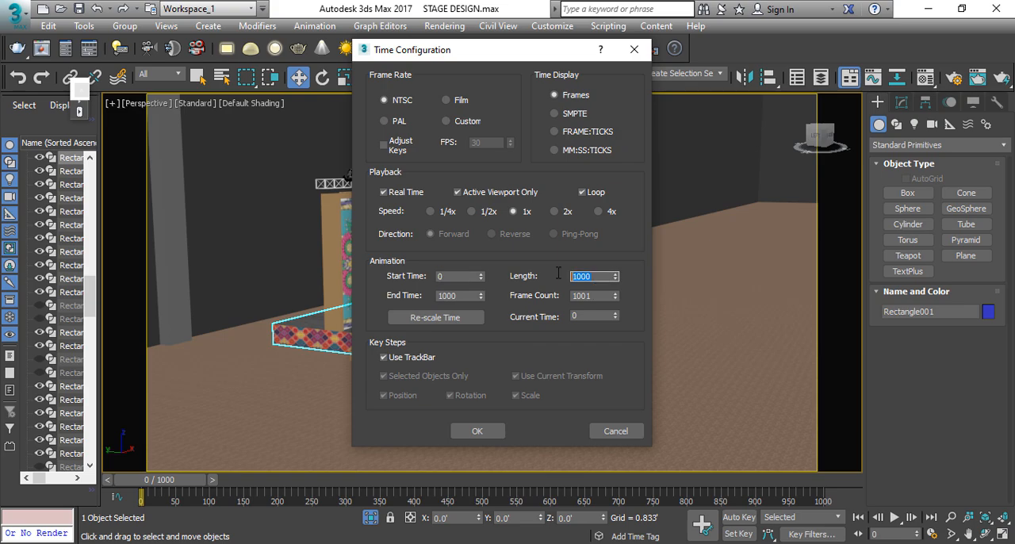
left_click(477, 430)
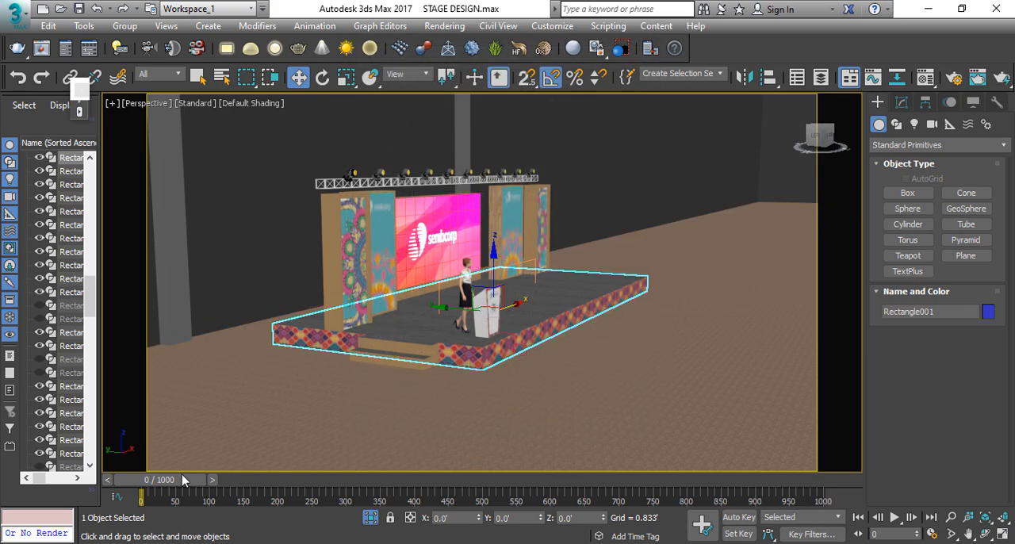
Step: Scrub through the timeline, jump to frame 500, and return to frame 0
left_click_drag(182, 478, 337, 492)
key("w")
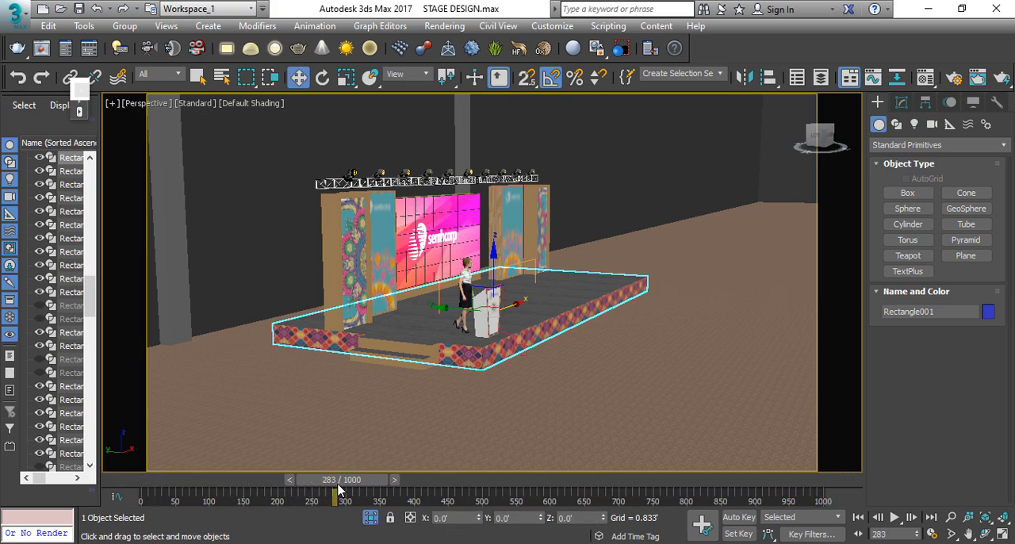
left_click(885, 535)
type("500")
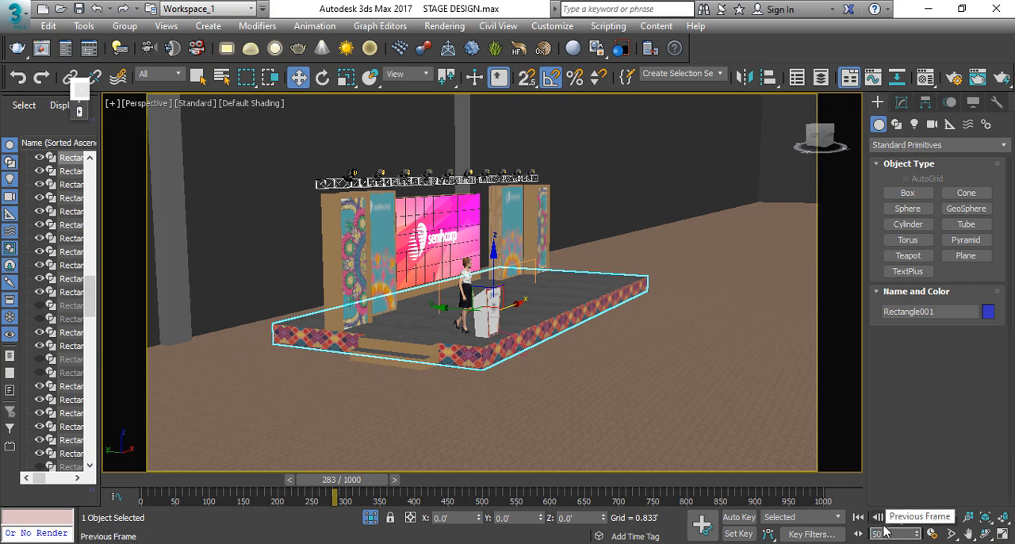
key("Return")
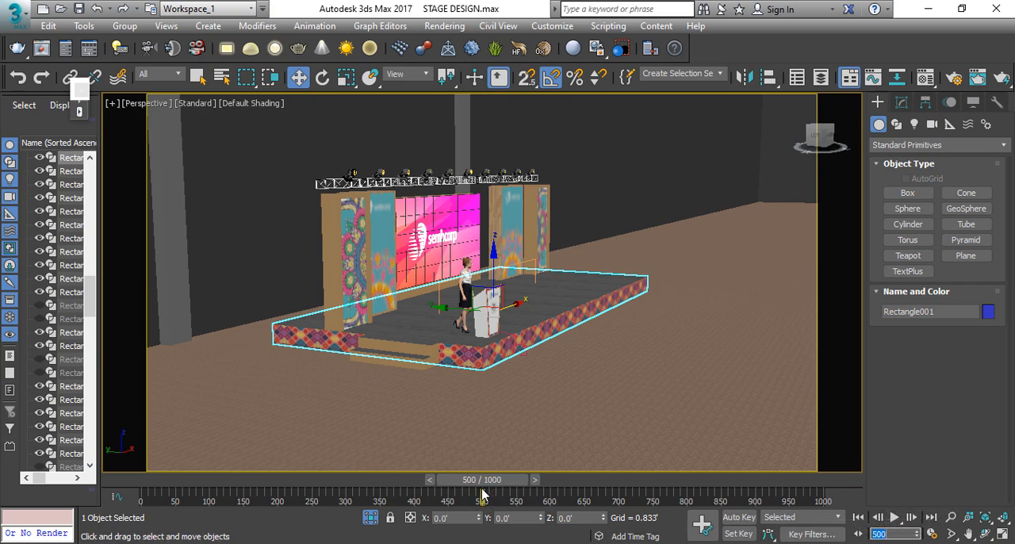
left_click_drag(481, 479, 143, 480)
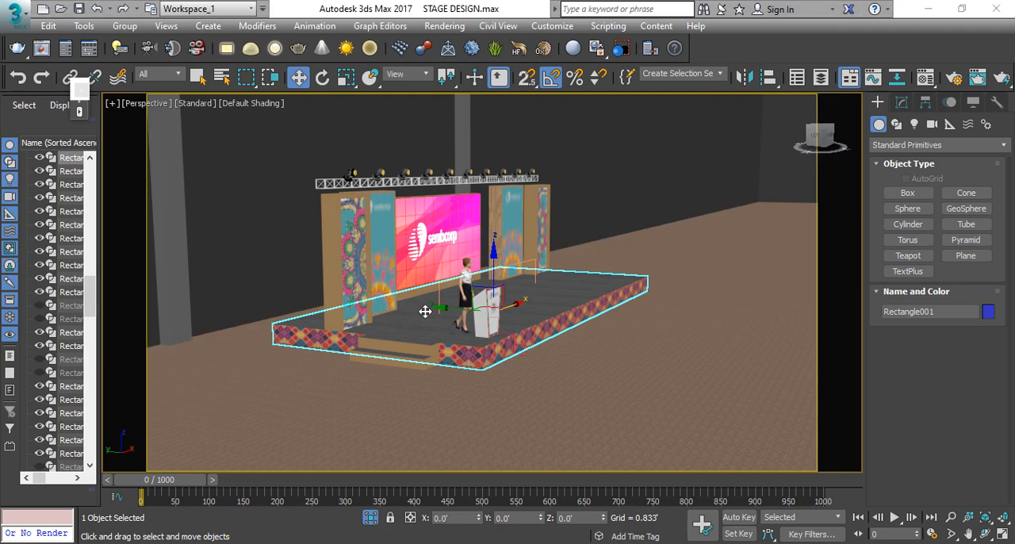
Step: Draw a large circle spline in the top view, centred on the stage and enclosing it with wide clearance
key("t")
scroll(444, 215, "down", 5)
left_click(384, 290)
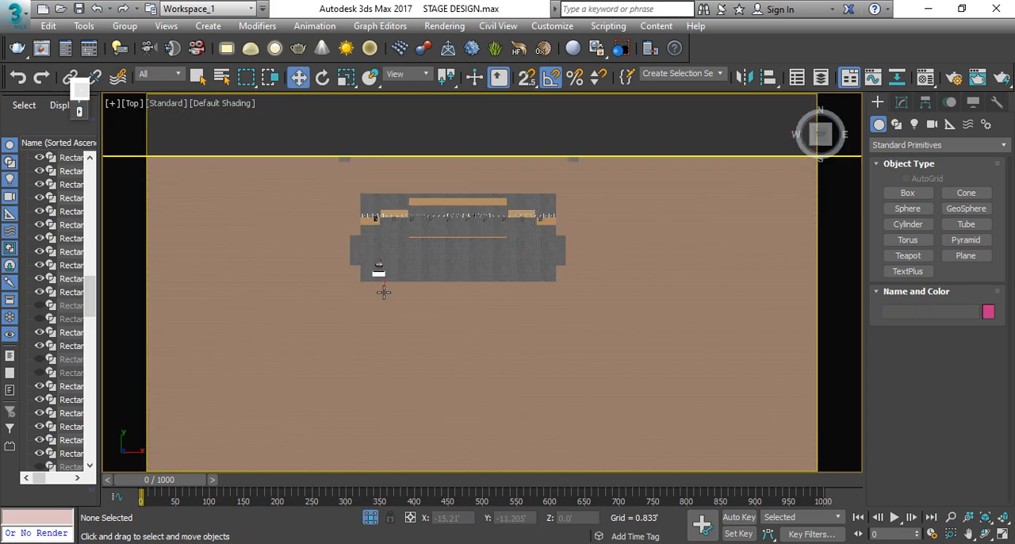
middle_click_drag(383, 290, 354, 280)
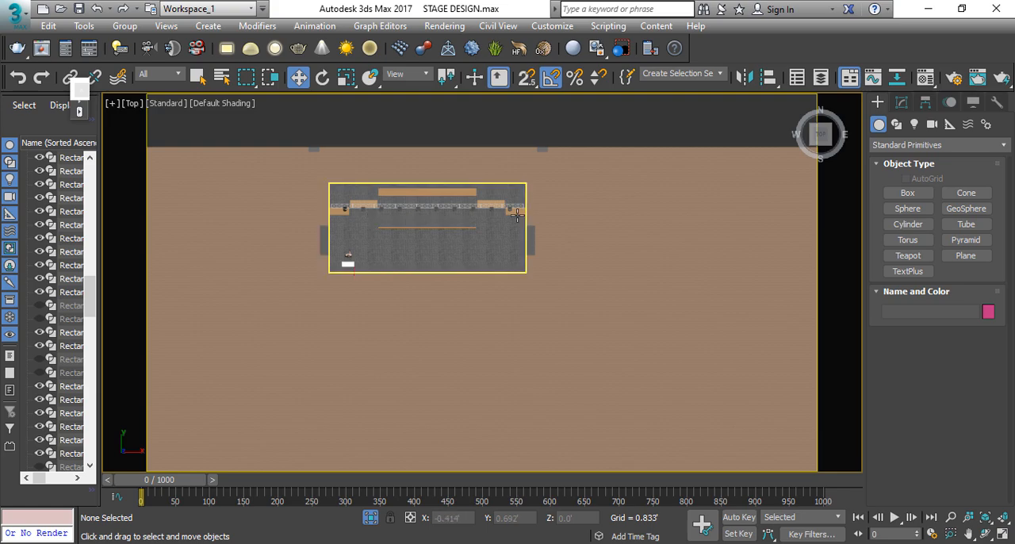
left_click(897, 125)
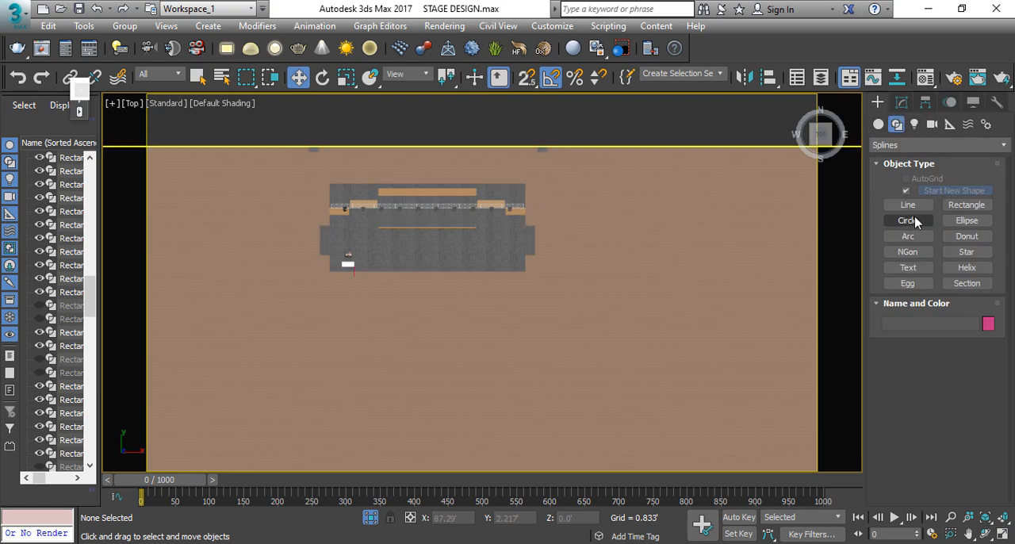
left_click(909, 220)
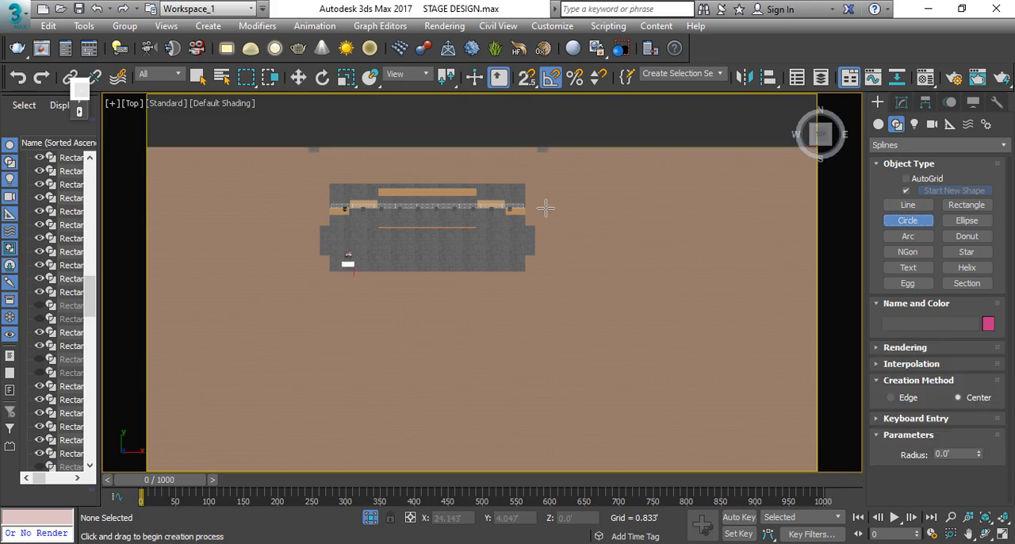
middle_click_drag(442, 242, 464, 254)
left_click_drag(448, 242, 648, 238)
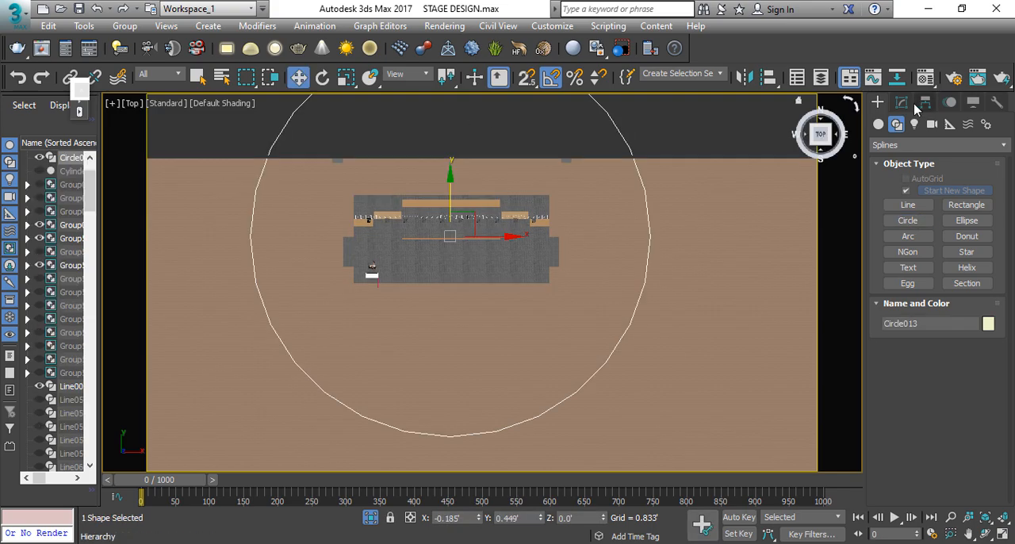
Step: Add an Edit Spline modifier to the circle and delete its two segments behind the stage, keeping the front semicircle
left_click(901, 103)
left_click(915, 147)
key("e")
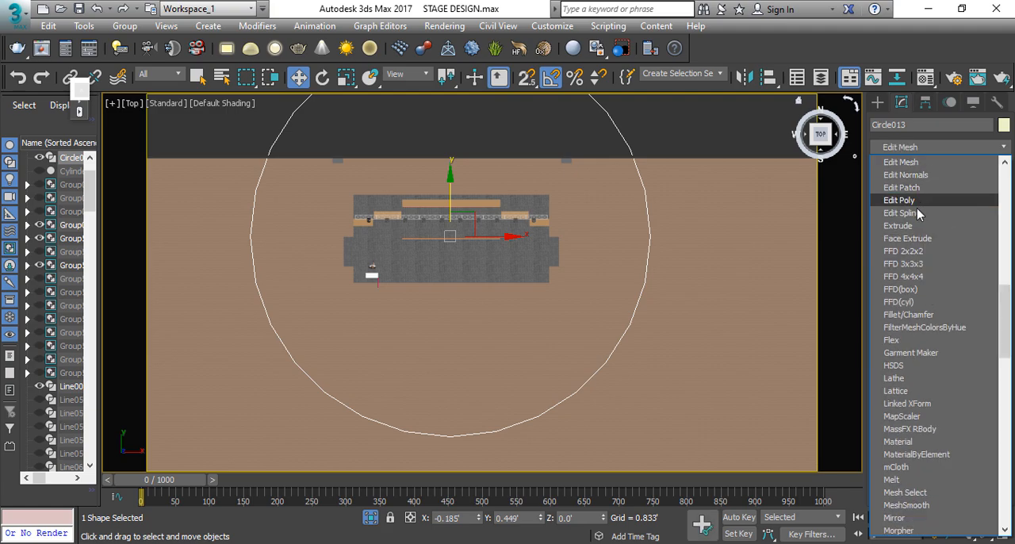
left_click(901, 212)
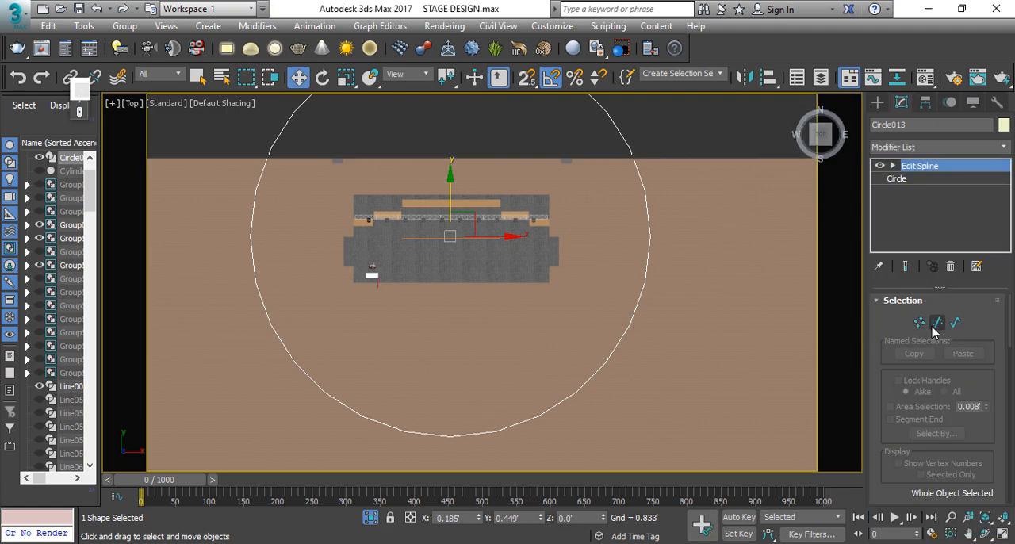
left_click(936, 322)
middle_click_drag(686, 198, 729, 276)
left_click_drag(680, 226, 301, 102)
key("Delete")
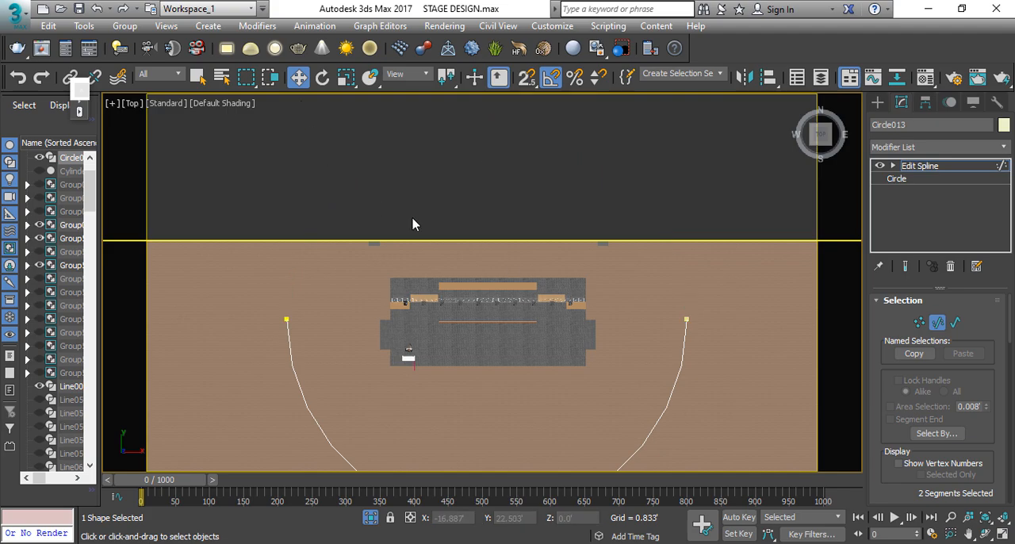
Step: Refine the left half of the semicircle with seven extra vertices spread from its left end to the front midpoint
middle_click_drag(521, 266, 519, 227)
scroll(919, 333, "down", 3)
middle_click_drag(614, 335, 611, 277)
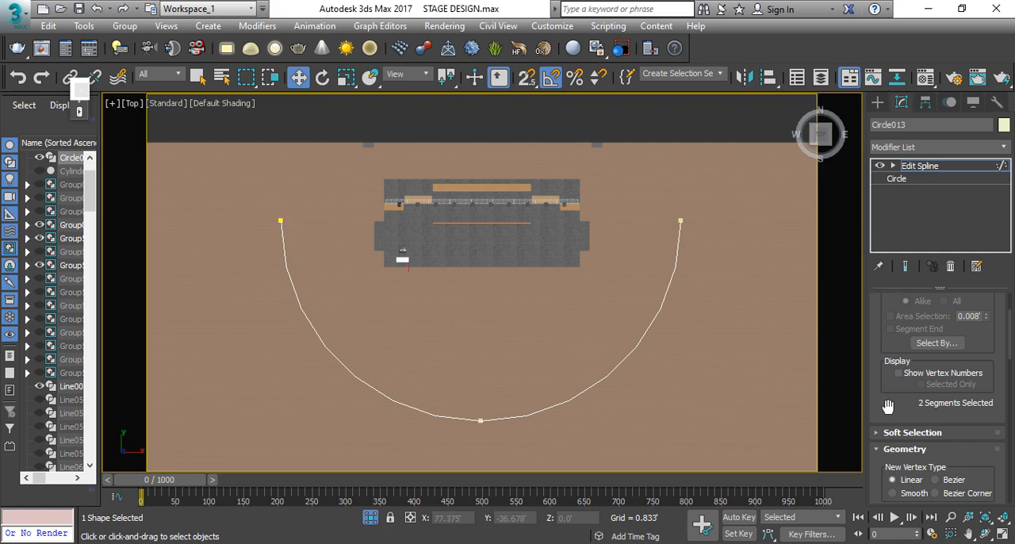
left_click_drag(884, 406, 907, 250)
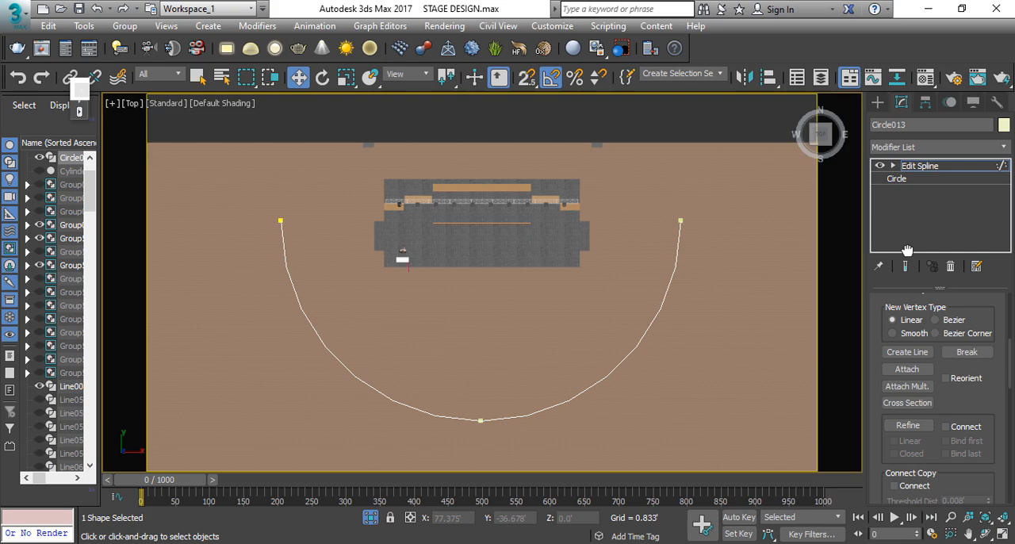
left_click(909, 426)
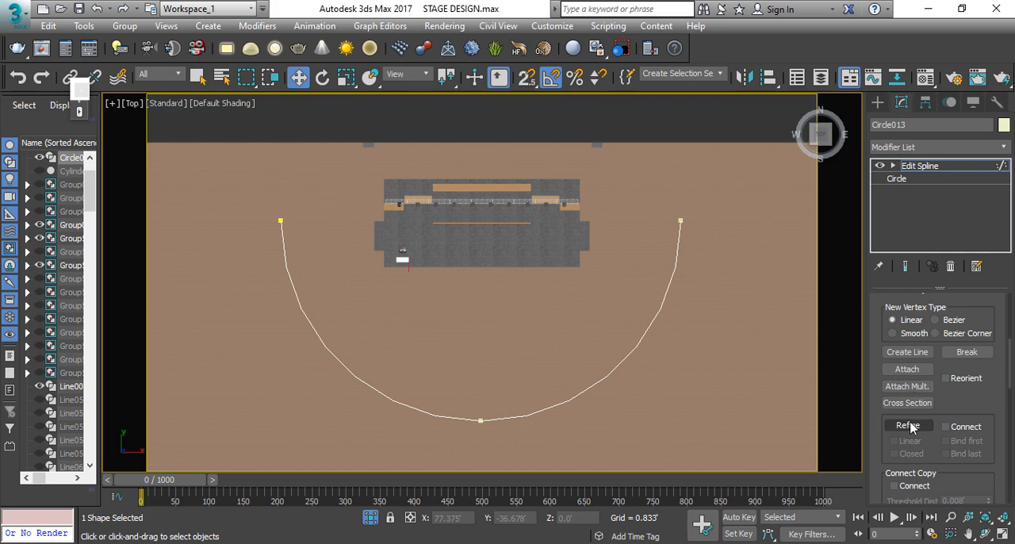
left_click(909, 426)
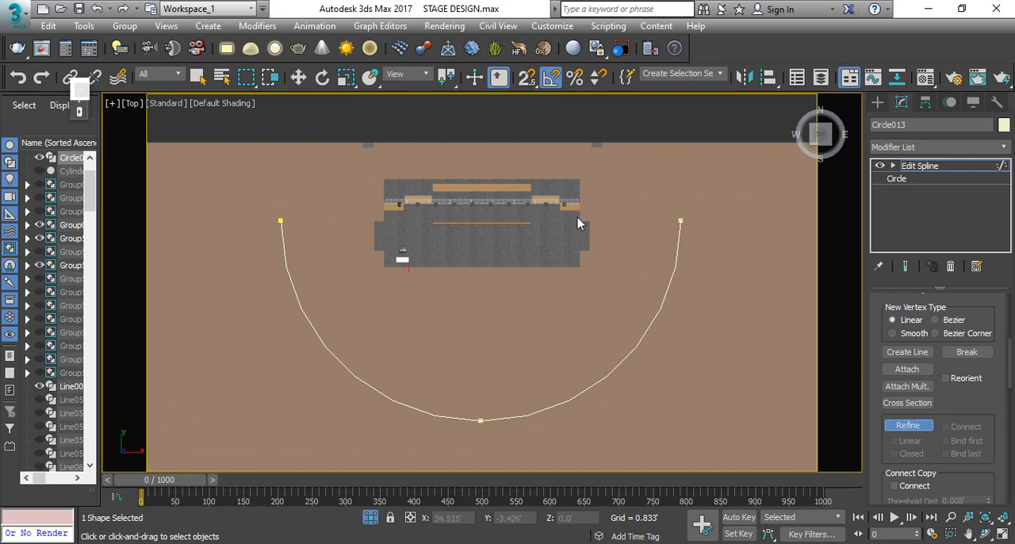
left_click(286, 265)
left_click(301, 307)
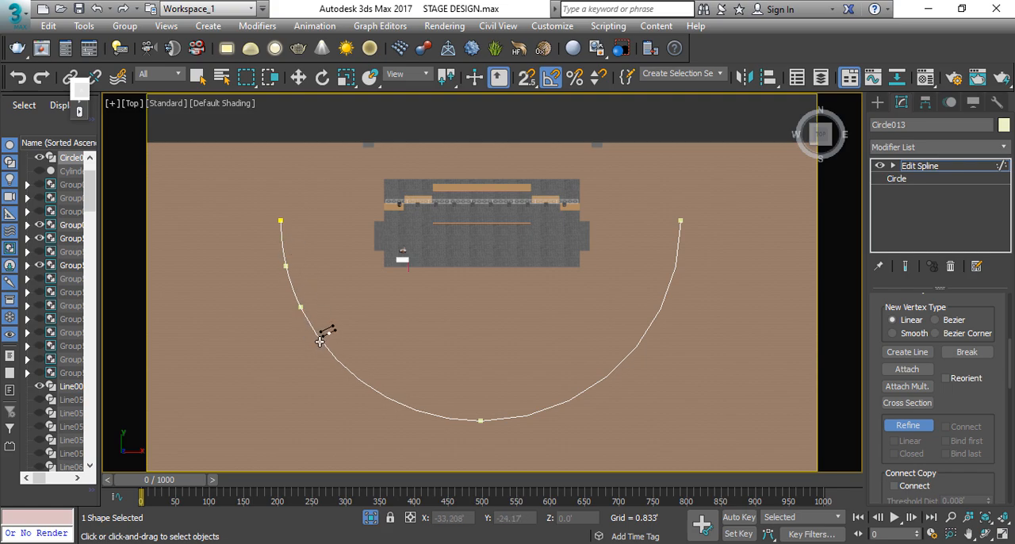
left_click(321, 342)
left_click(342, 364)
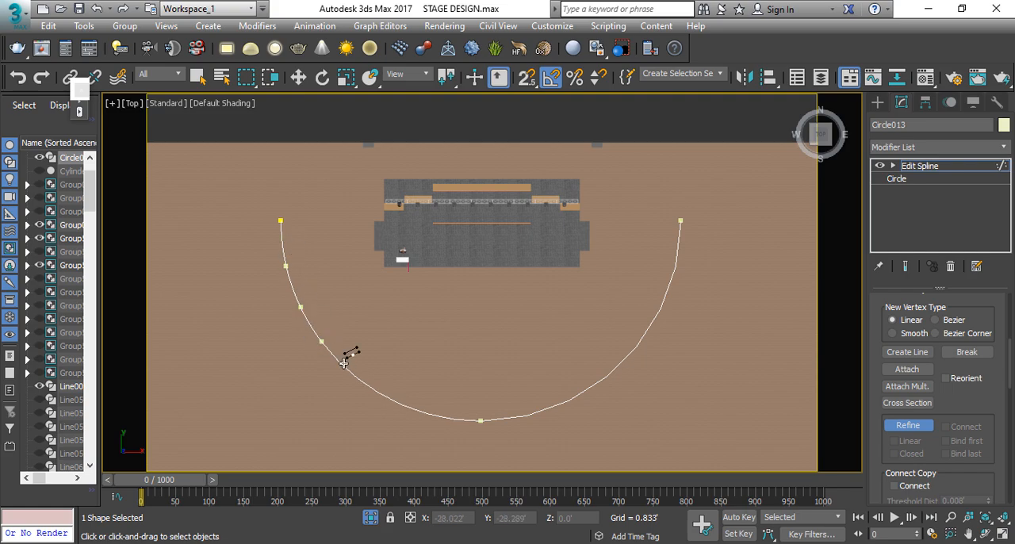
left_click(377, 391)
left_click(417, 409)
left_click(450, 417)
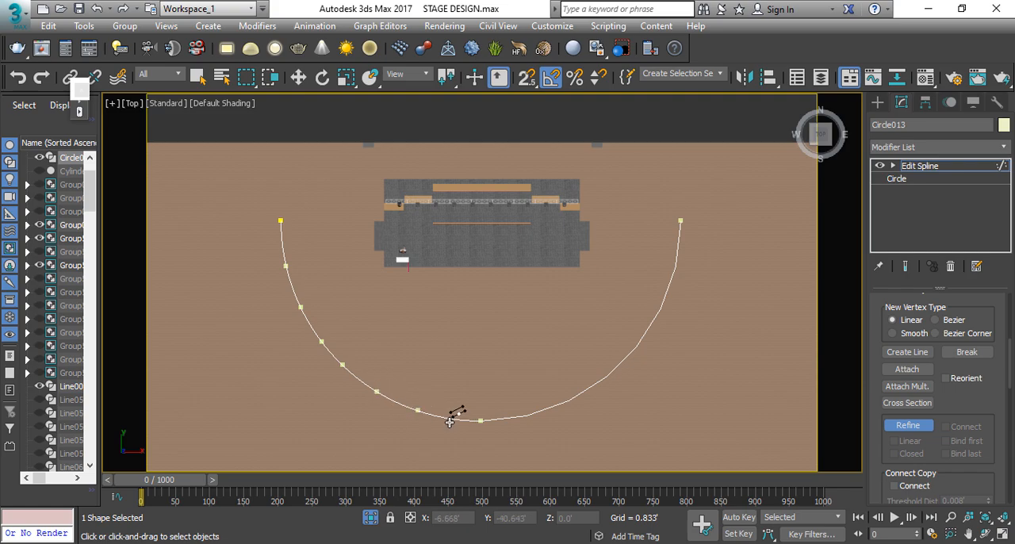
Step: Refine the right half of the semicircle with seven more vertices and leave segment editing
left_click(513, 416)
left_click(546, 409)
left_click(583, 391)
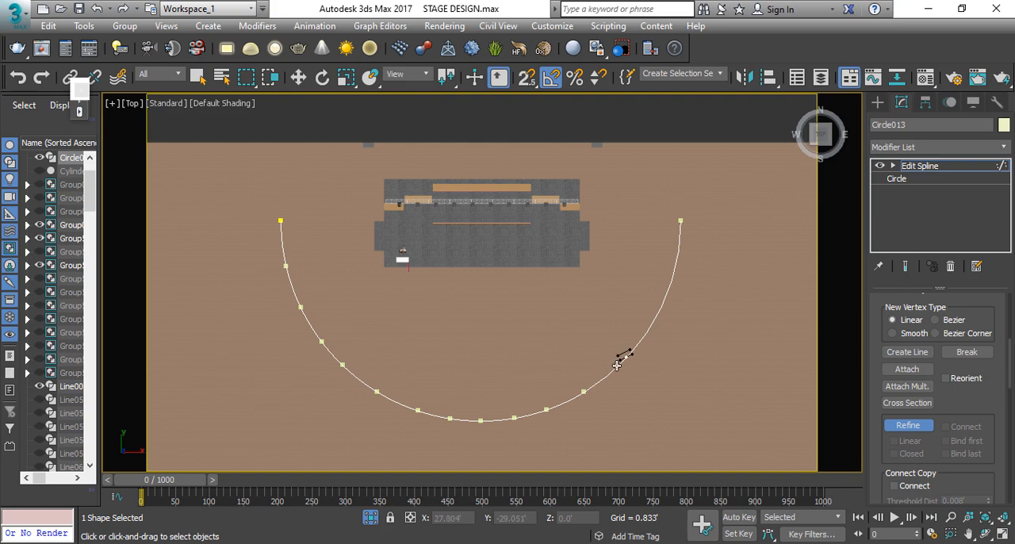
left_click(615, 367)
left_click(641, 339)
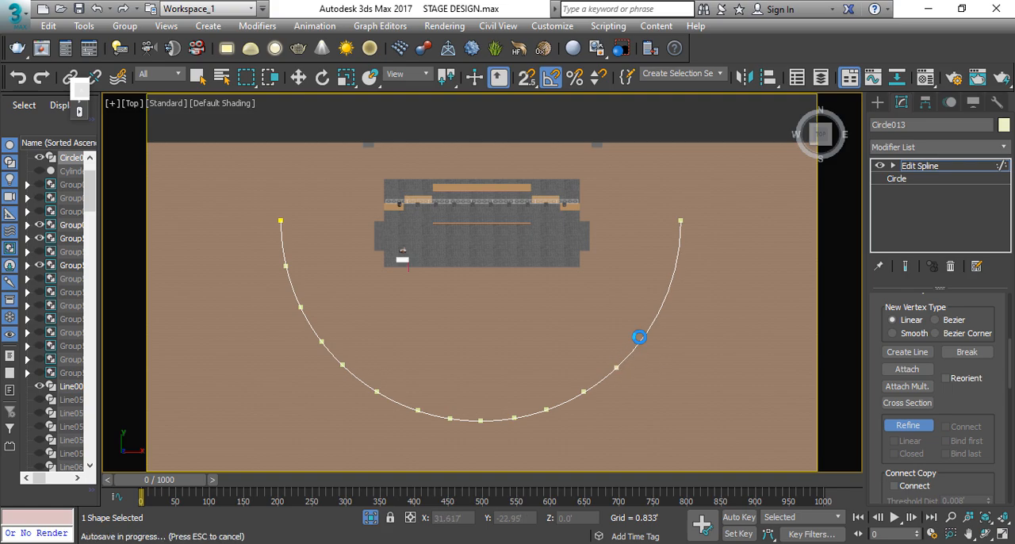
left_click(664, 297)
left_click(676, 258)
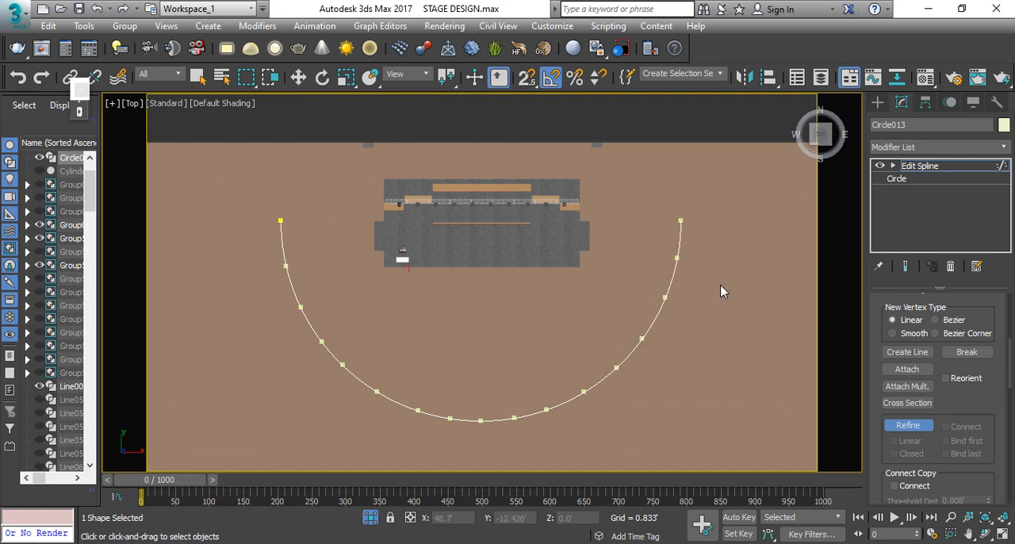
key("w")
left_click(931, 165)
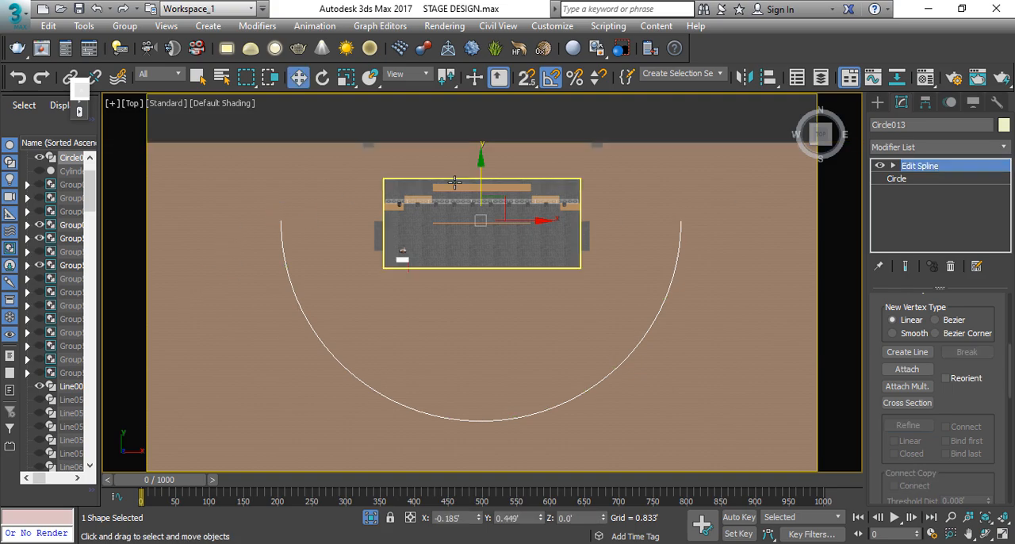
Step: Move the semicircle towards the back of the stage to about Y 4.546' and deselect it
left_click_drag(480, 182, 481, 163)
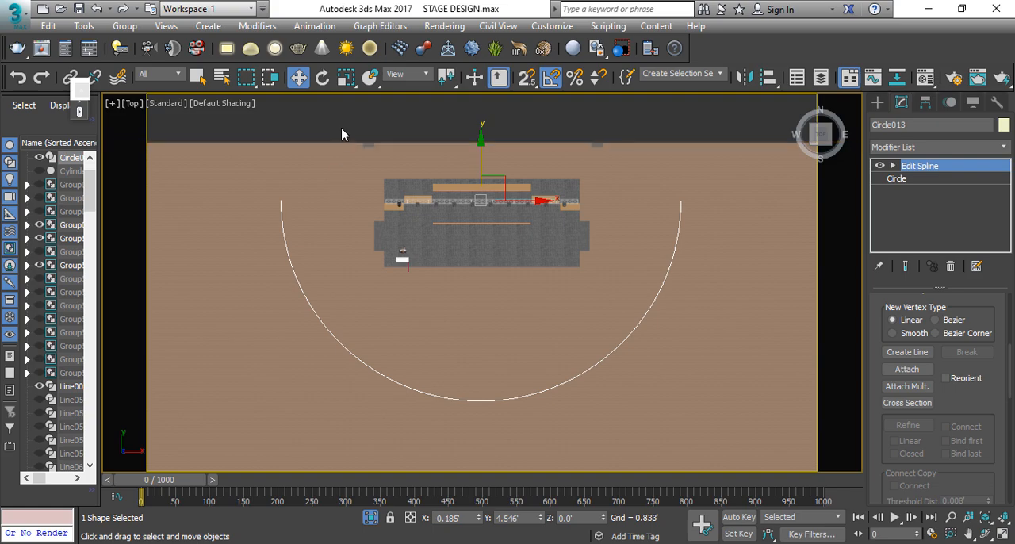
left_click(341, 134)
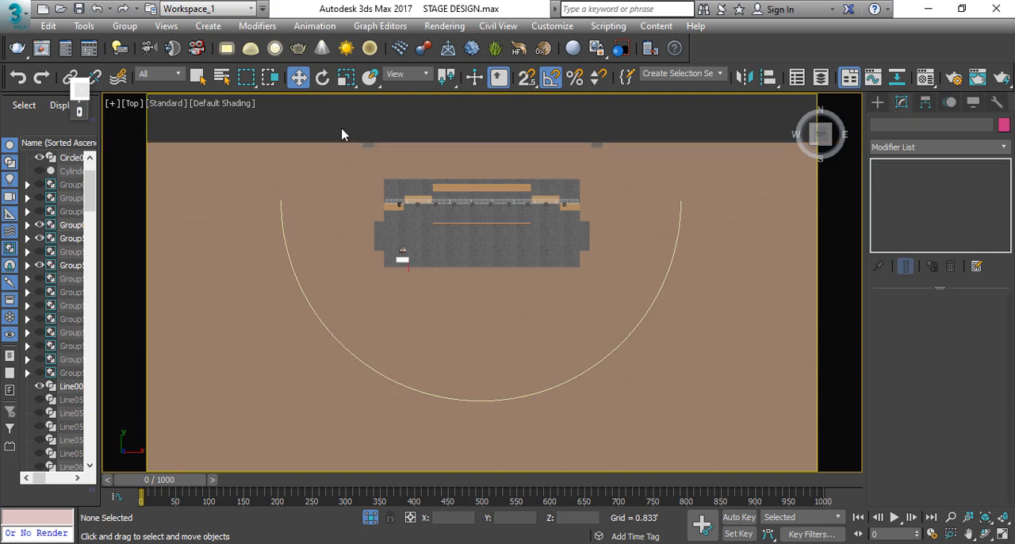
Step: Open the Walkthrough Assistant and display the hidden cameras in the top view
left_click(314, 27)
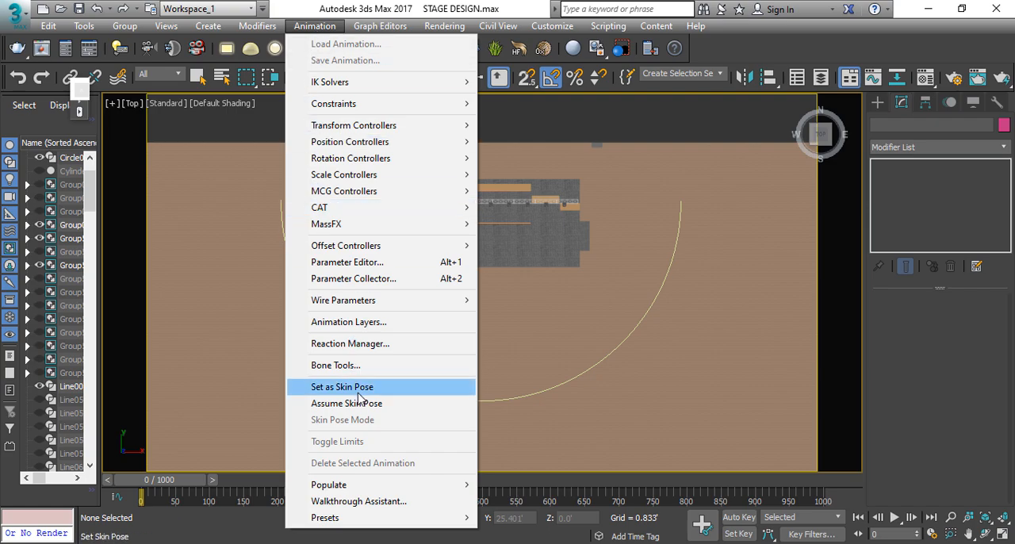
left_click(368, 502)
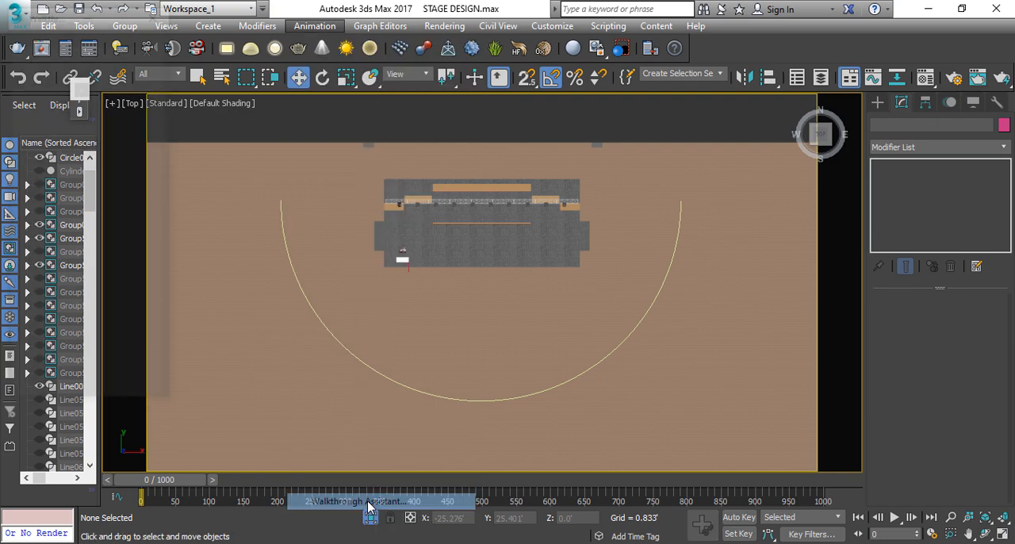
left_click_drag(63, 24, 255, 108)
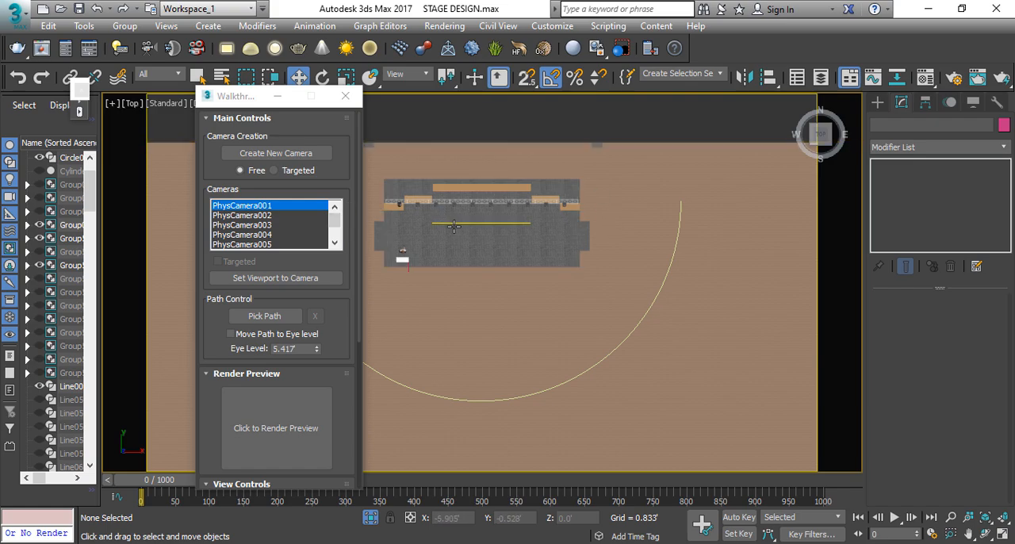
middle_click_drag(453, 226, 472, 228)
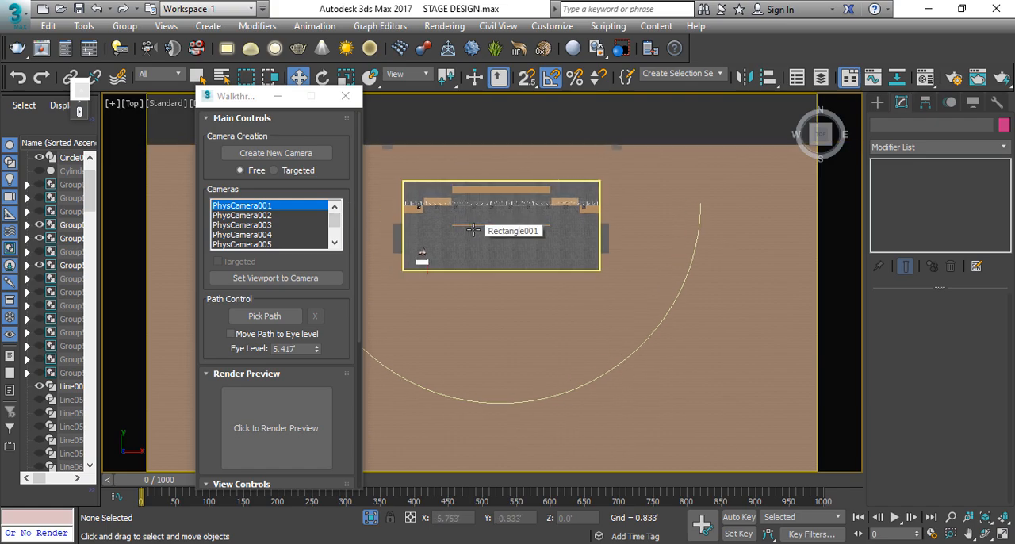
key("shift+c")
middle_click_drag(493, 288, 521, 273)
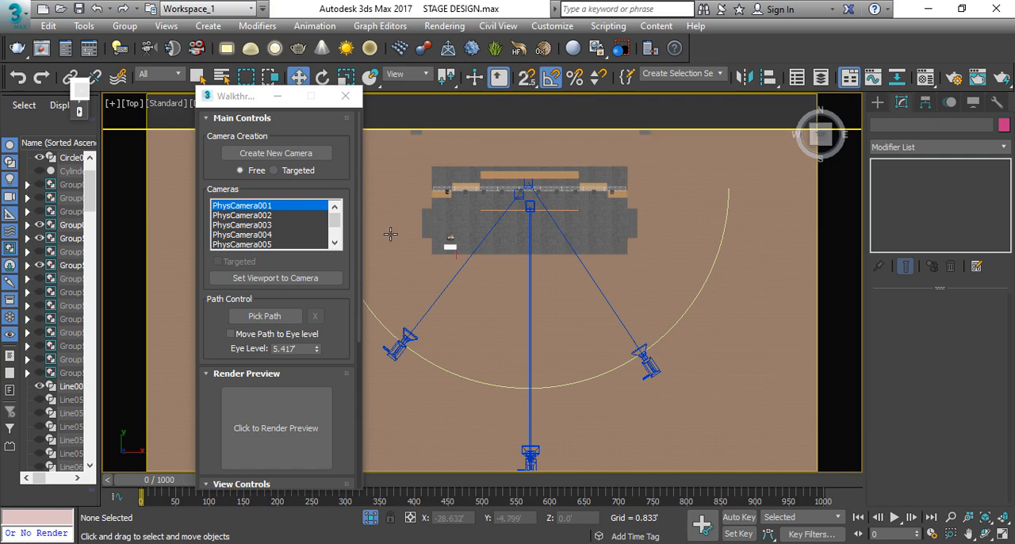
Step: Create a new free walkthrough camera and assign the semicircle around the stage as its path
left_click_drag(330, 225, 336, 243)
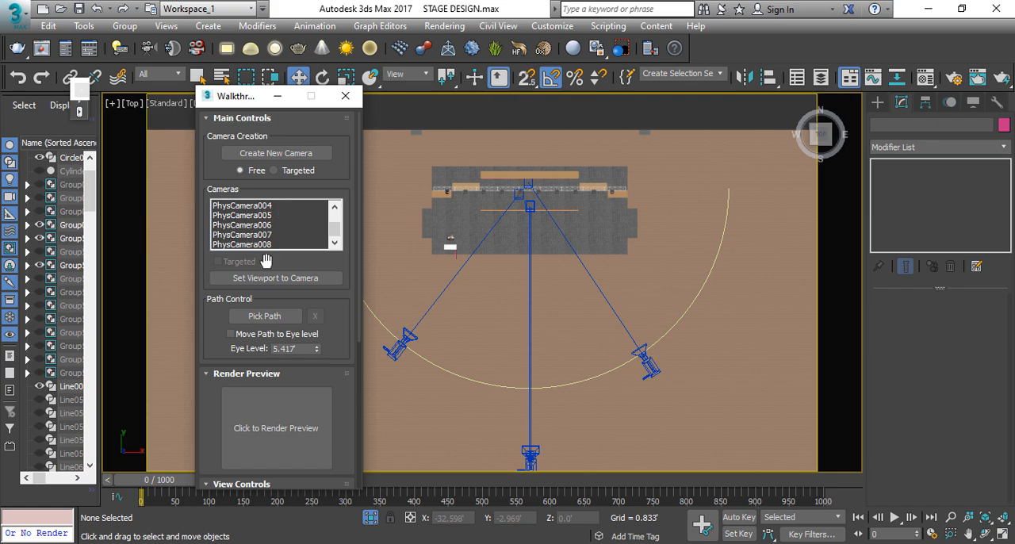
left_click_drag(333, 228, 337, 205)
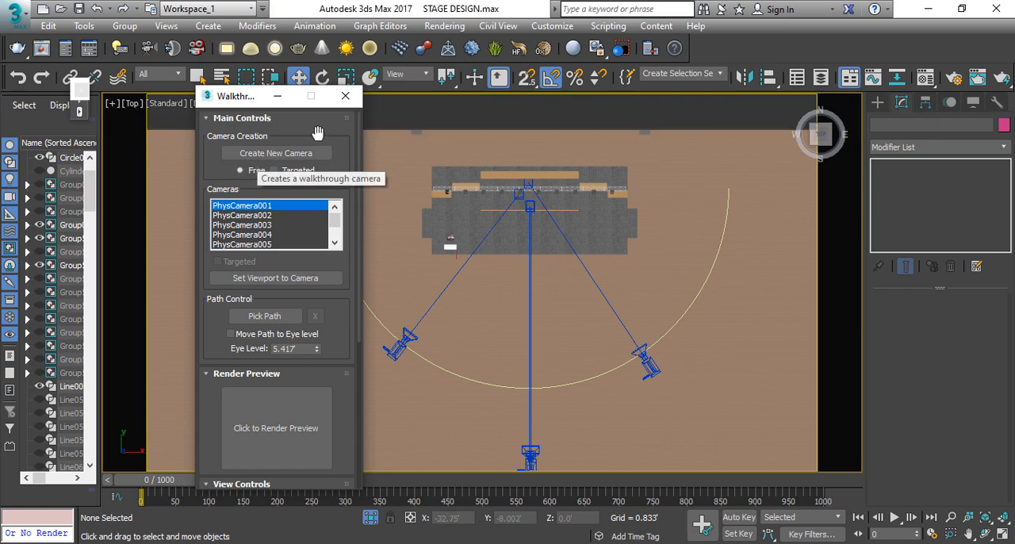
left_click(279, 154)
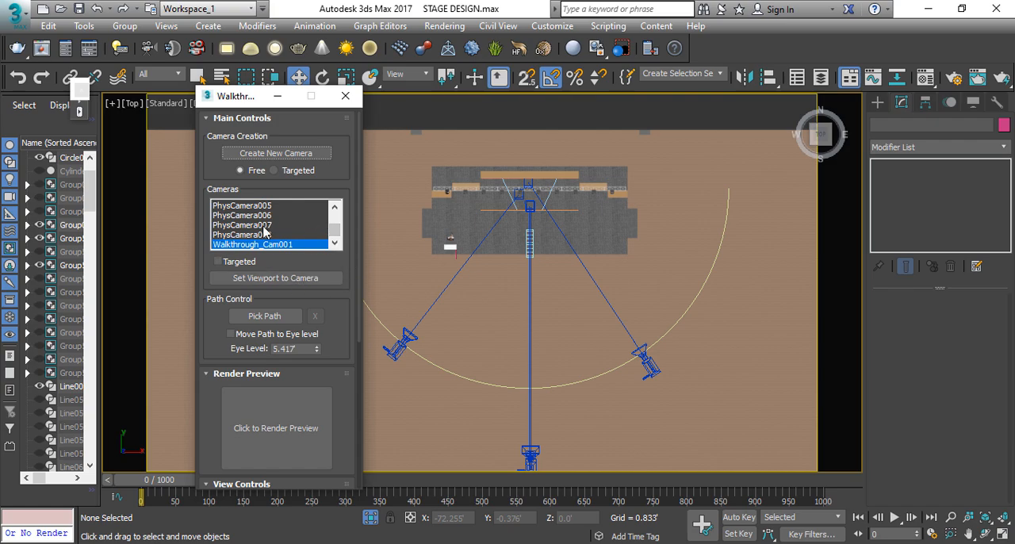
left_click_drag(236, 108, 181, 95)
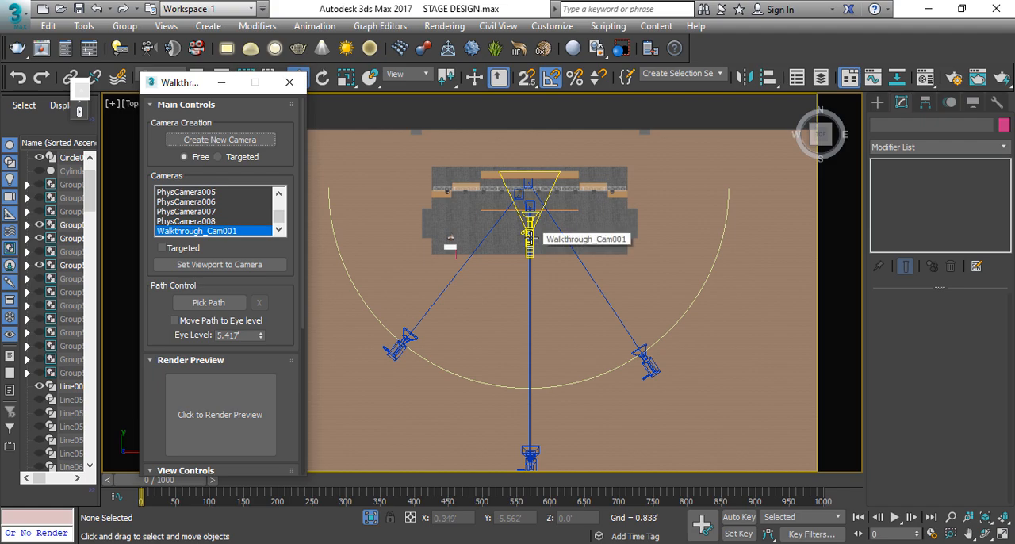
left_click(212, 307)
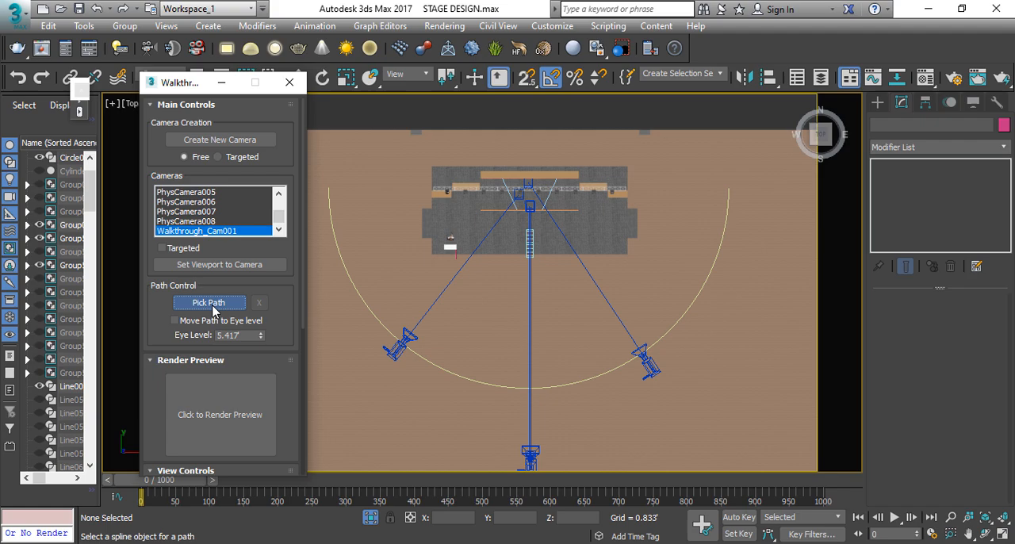
left_click(328, 194)
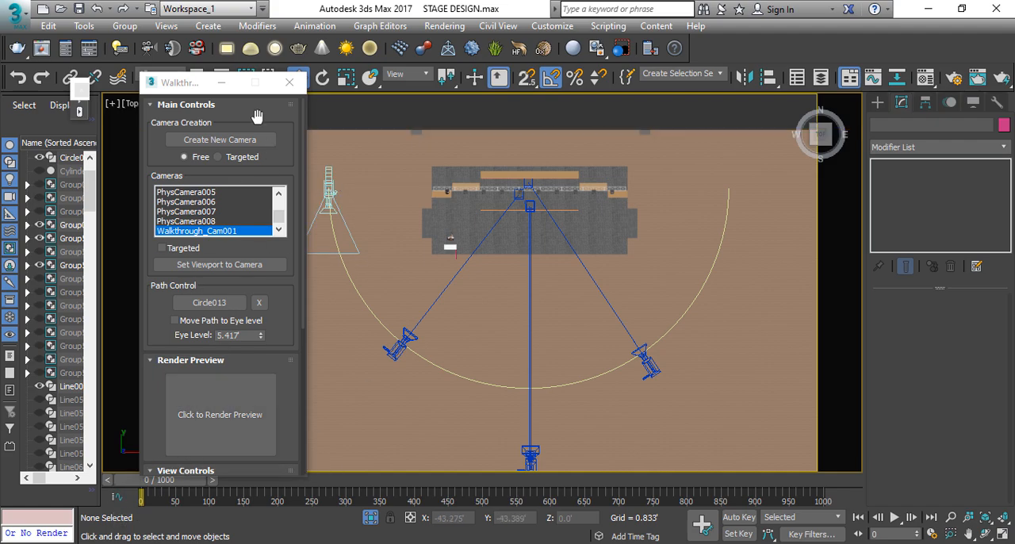
left_click(221, 83)
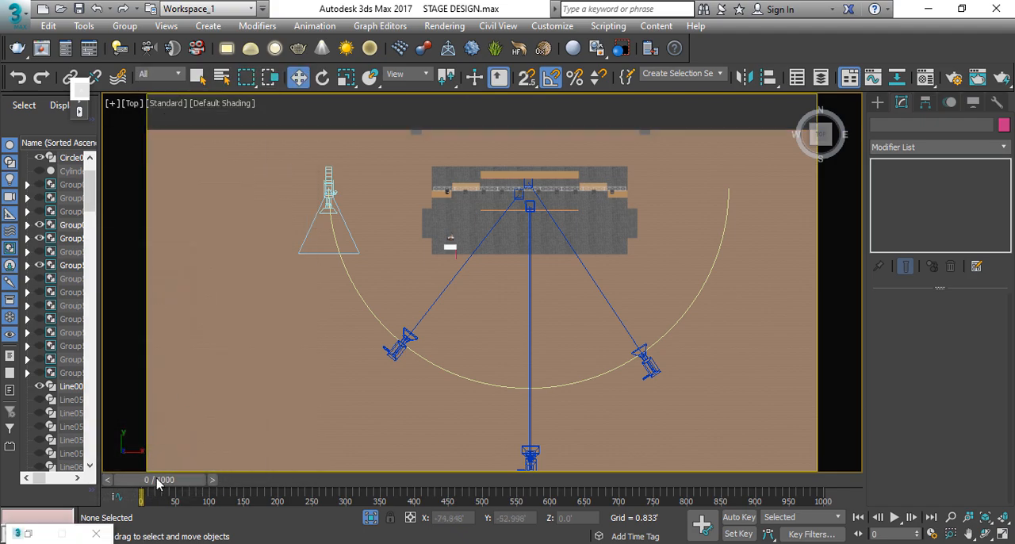
Step: Preview the animation through the walkthrough camera and return to frame 0
left_click_drag(159, 485, 230, 231)
key("w")
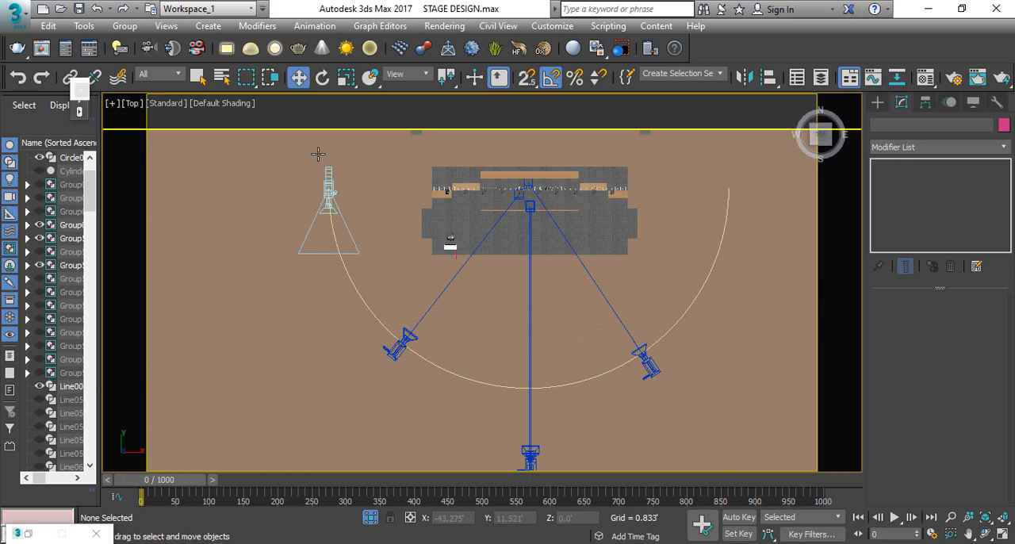
left_click(330, 187)
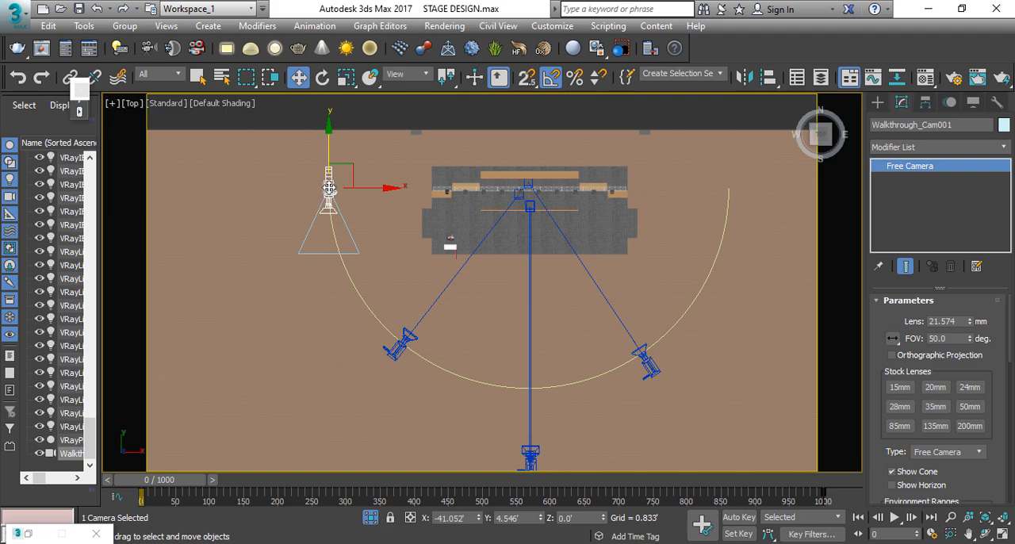
key("c")
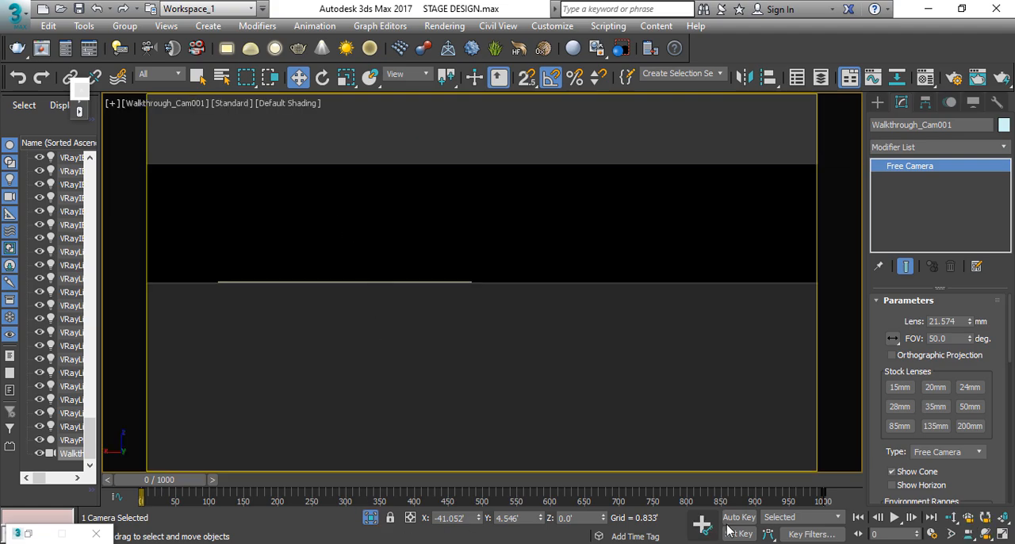
left_click(894, 516)
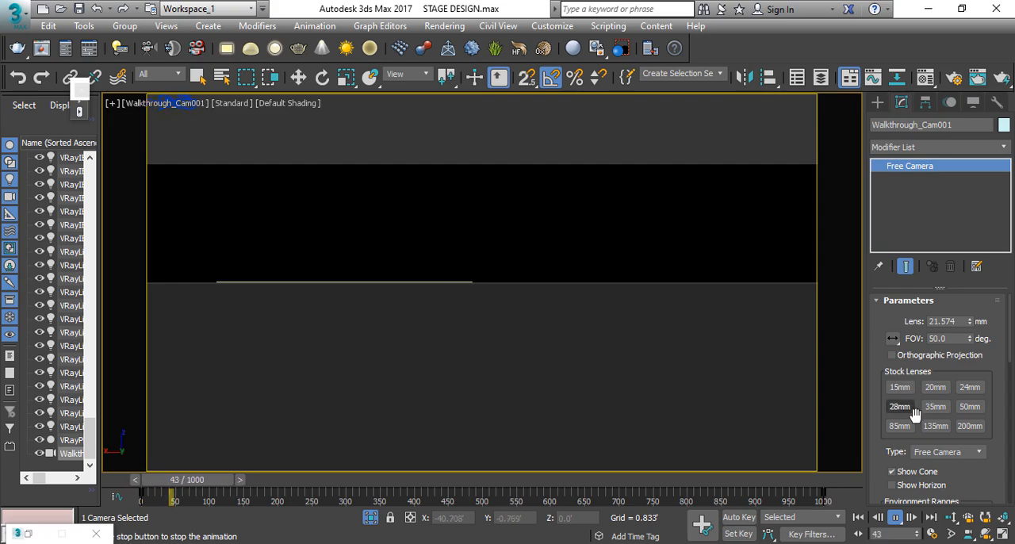
left_click(894, 516)
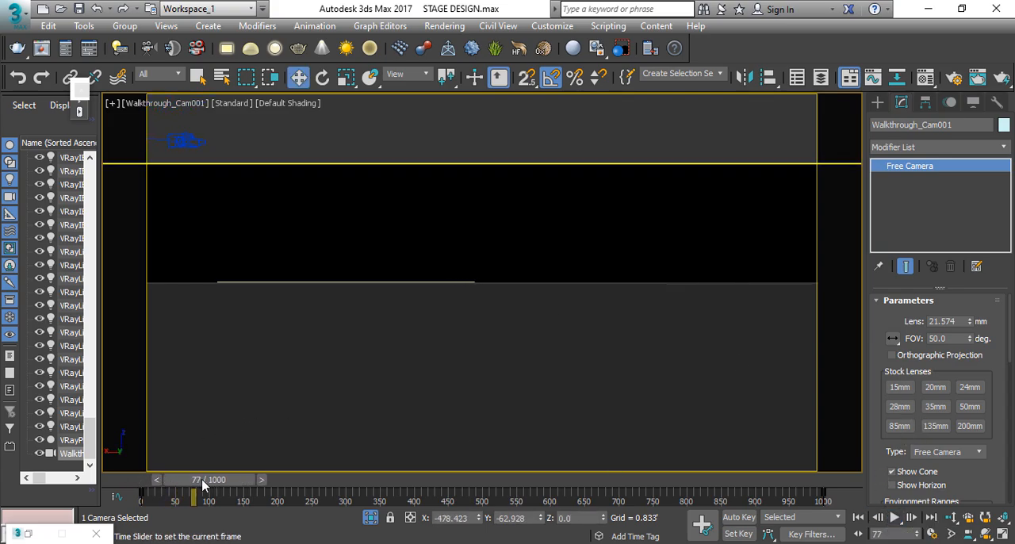
left_click_drag(199, 480, 133, 474)
key("w")
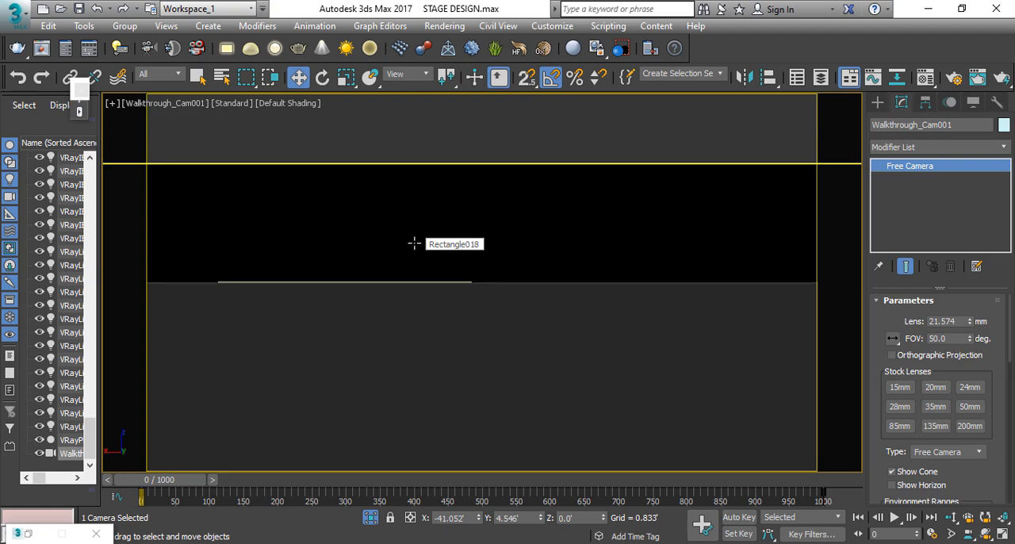
Step: Select the walkthrough camera together with its semicircular path and raise them so the camera sits at about Z 6.511'
left_click(413, 243)
key("f")
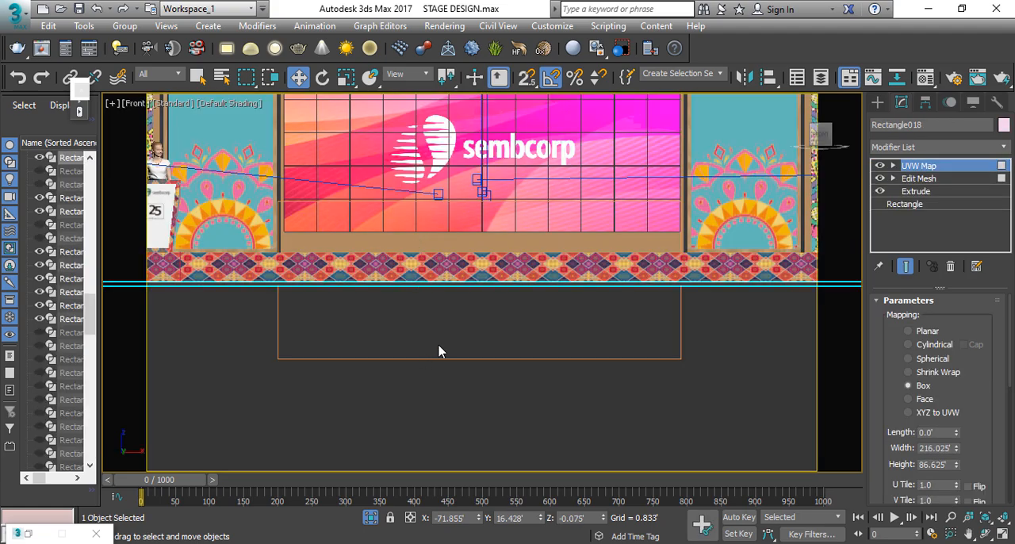
left_click(442, 351)
key("z")
key("alt+z")
scroll(527, 293, "up", 8)
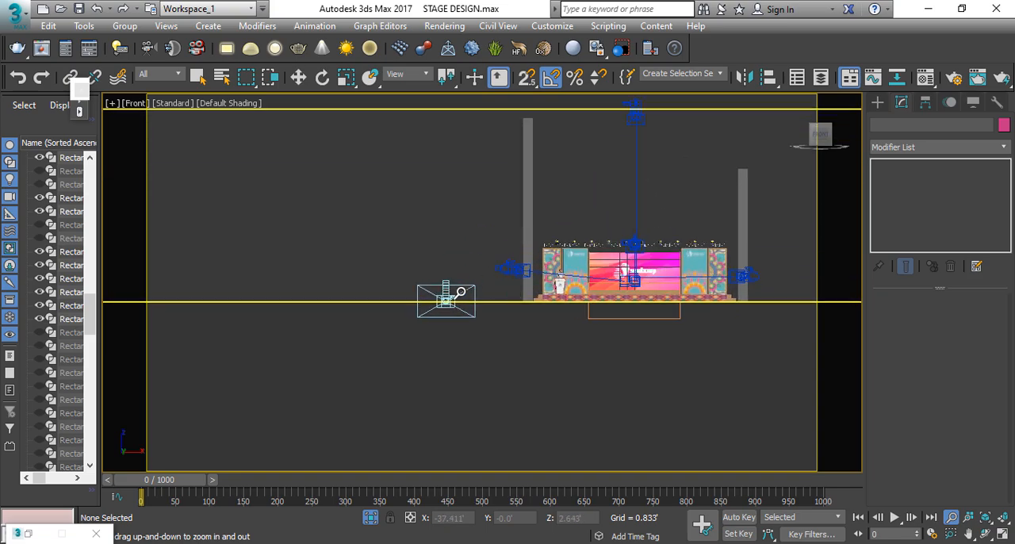
key("w")
left_click(446, 298)
middle_click_drag(505, 310, 451, 363)
key("alt+z")
scroll(405, 346, "up", 3)
key("w")
key("F3")
left_click(380, 405)
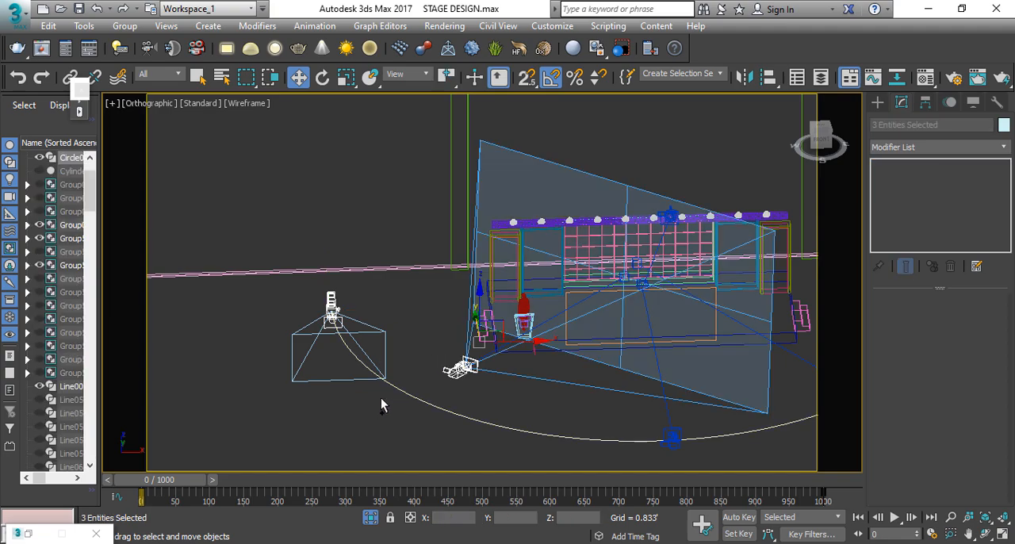
left_click(457, 366, "alt")
key("f")
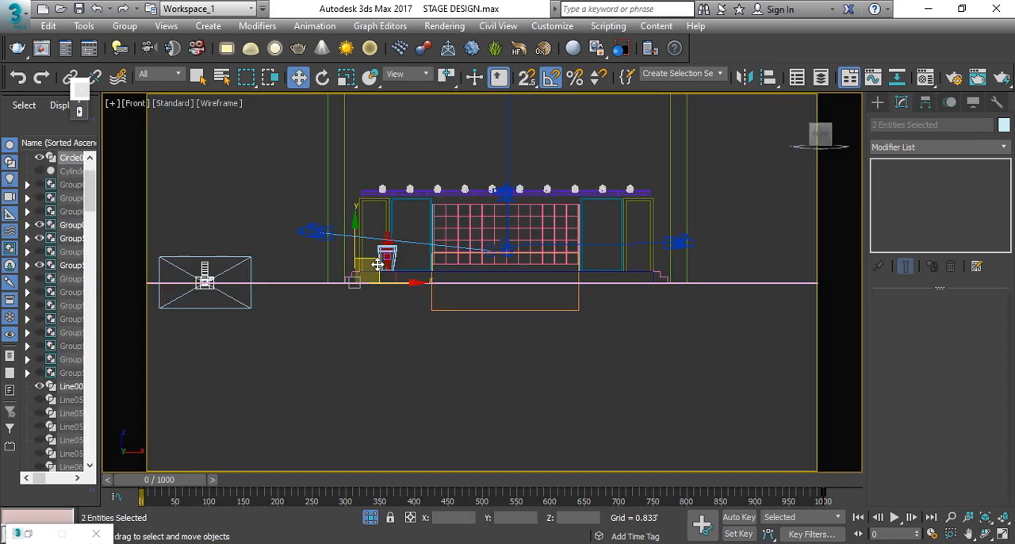
left_click_drag(355, 253, 355, 204)
left_click(211, 228)
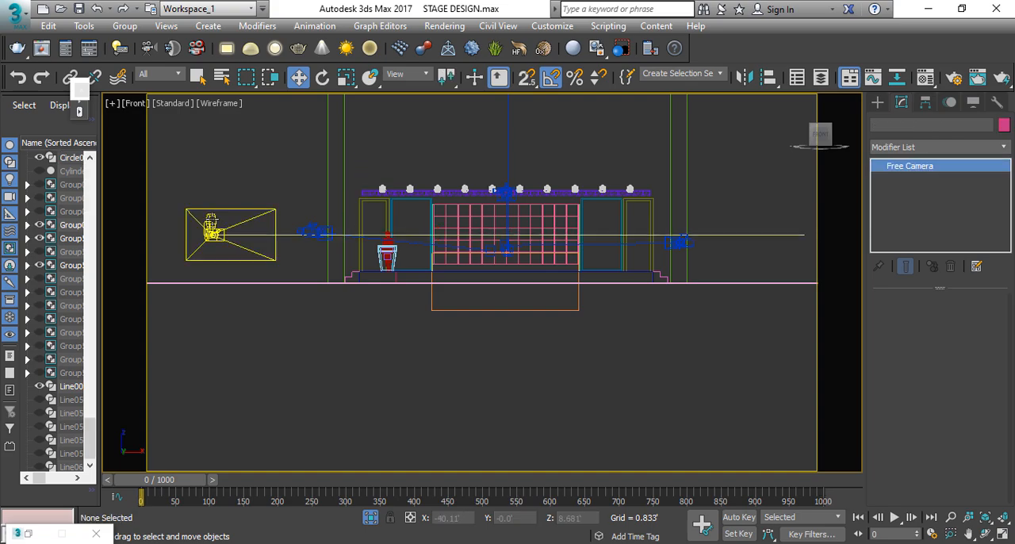
Step: Play the animation through the raised walkthrough camera in shaded display and go back to frame 0
key("c")
key("F3")
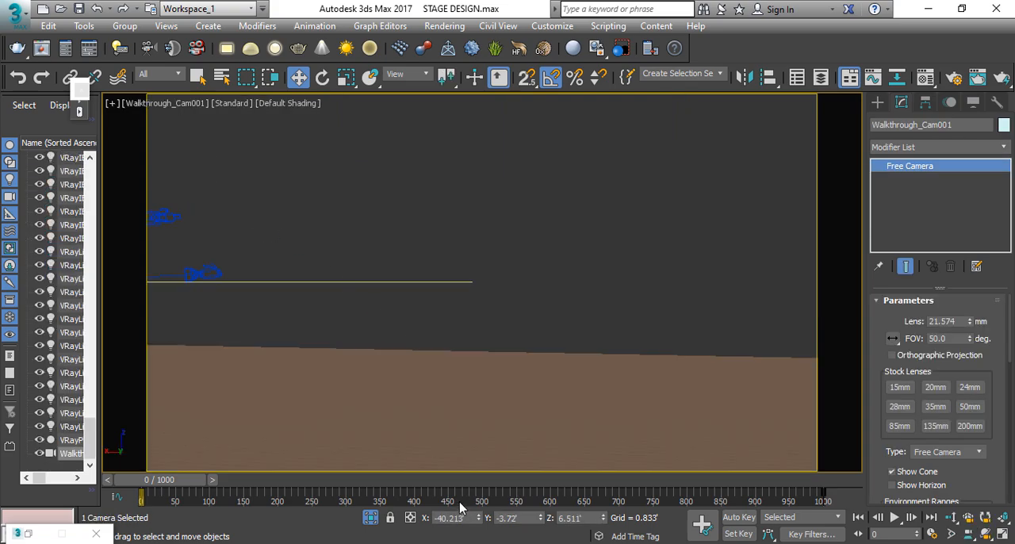
left_click(894, 518)
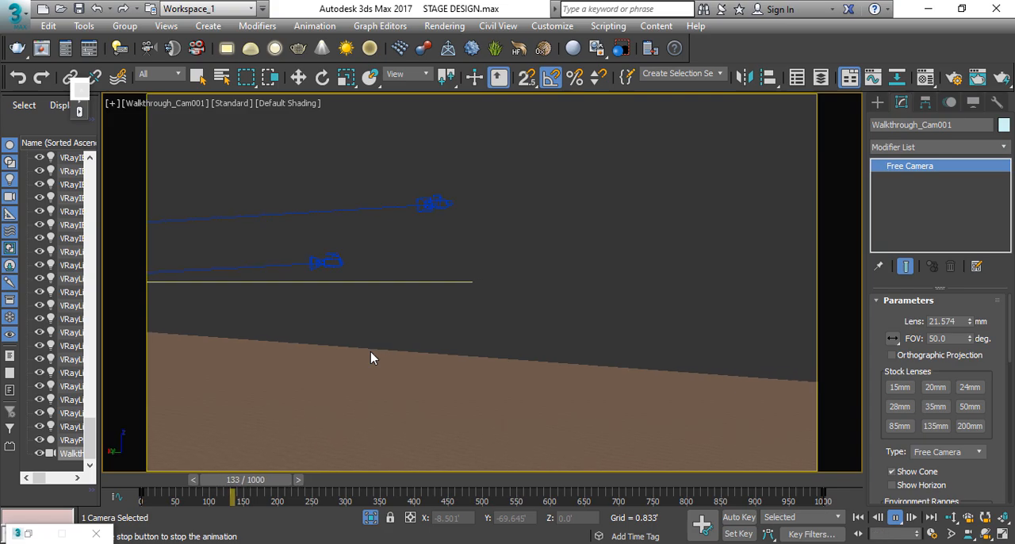
key("Home")
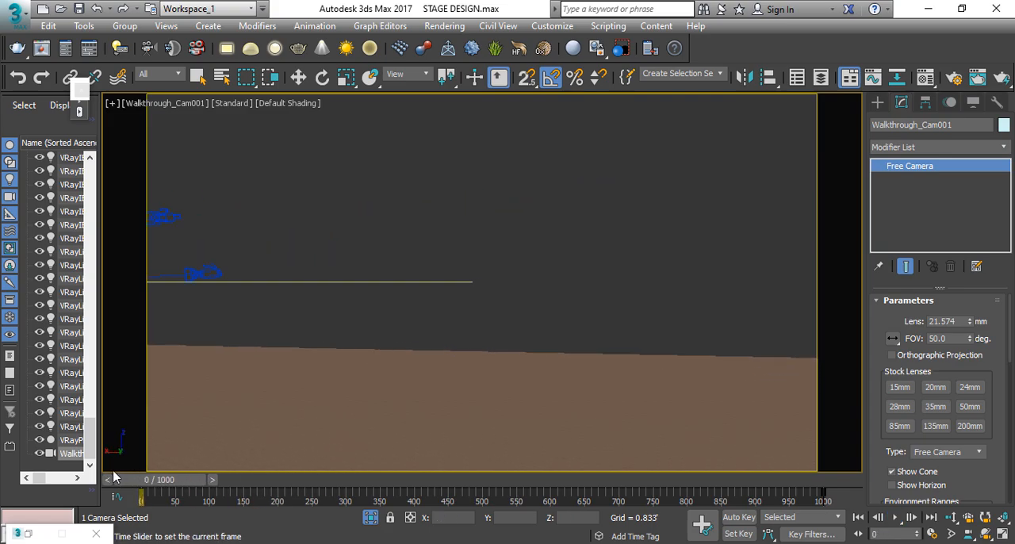
Step: Turn on Auto Key and, from the top view at frame 0, rotate the walkthrough camera by 90 degrees to face the stage
key("w")
key("t")
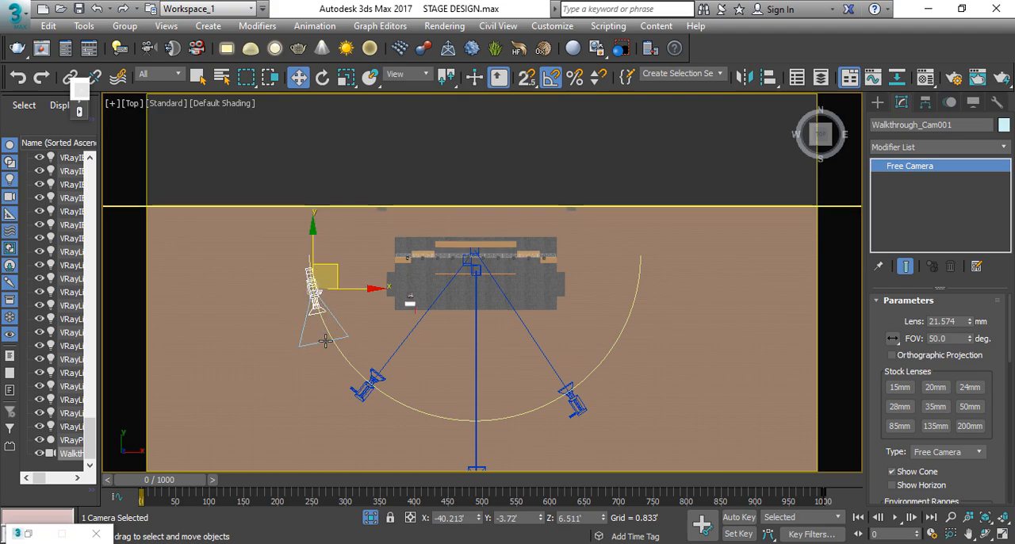
middle_click_drag(403, 369, 399, 347)
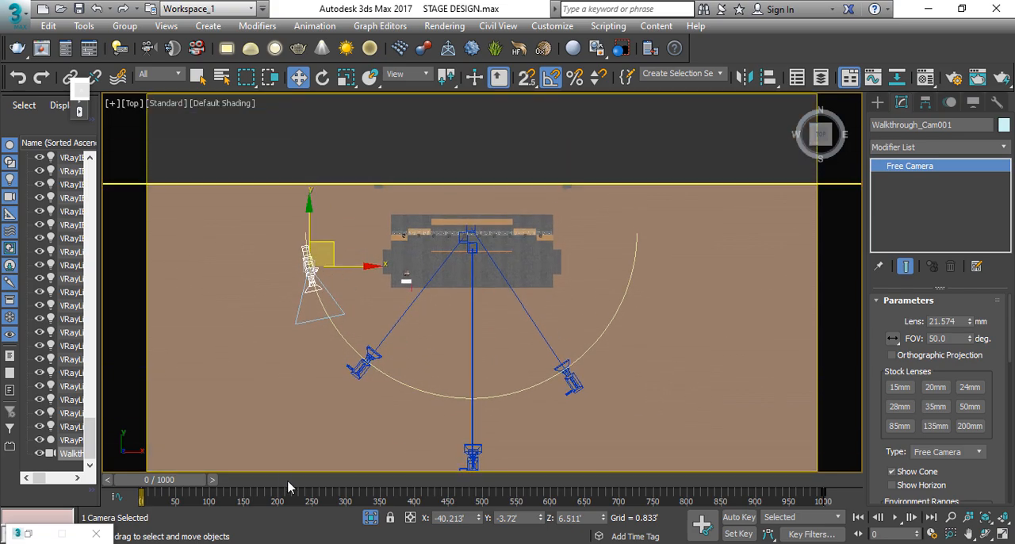
left_click(738, 517)
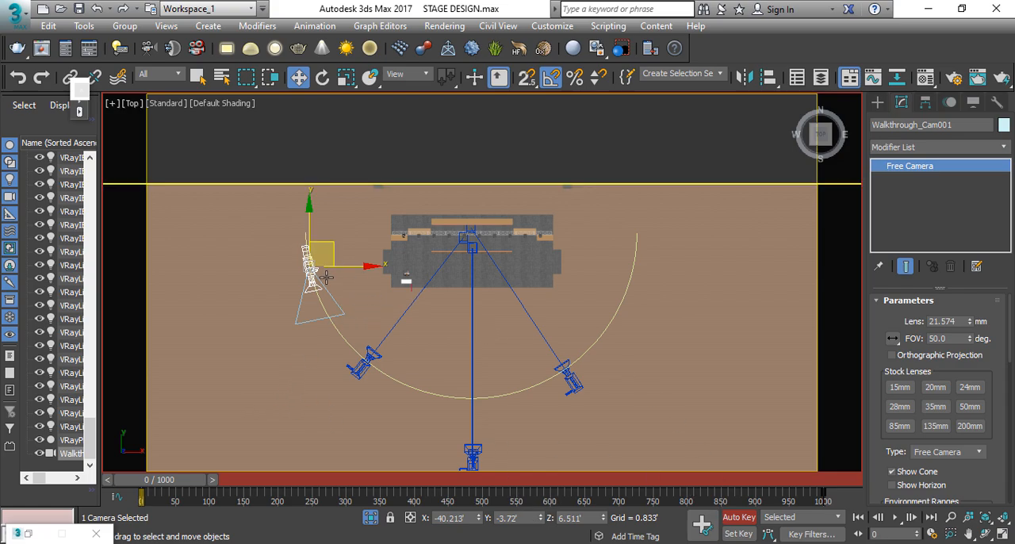
left_click(324, 83)
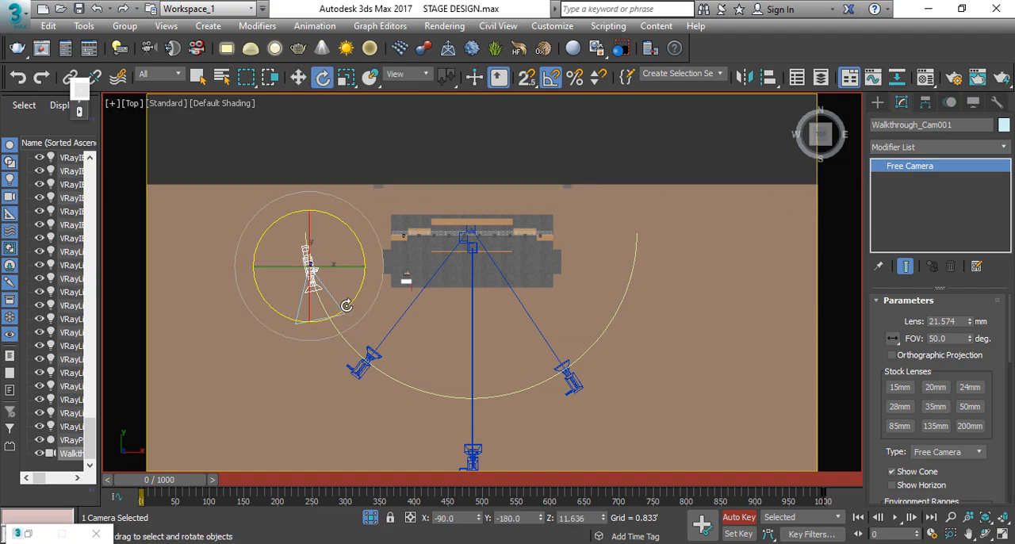
left_click_drag(351, 301, 359, 291)
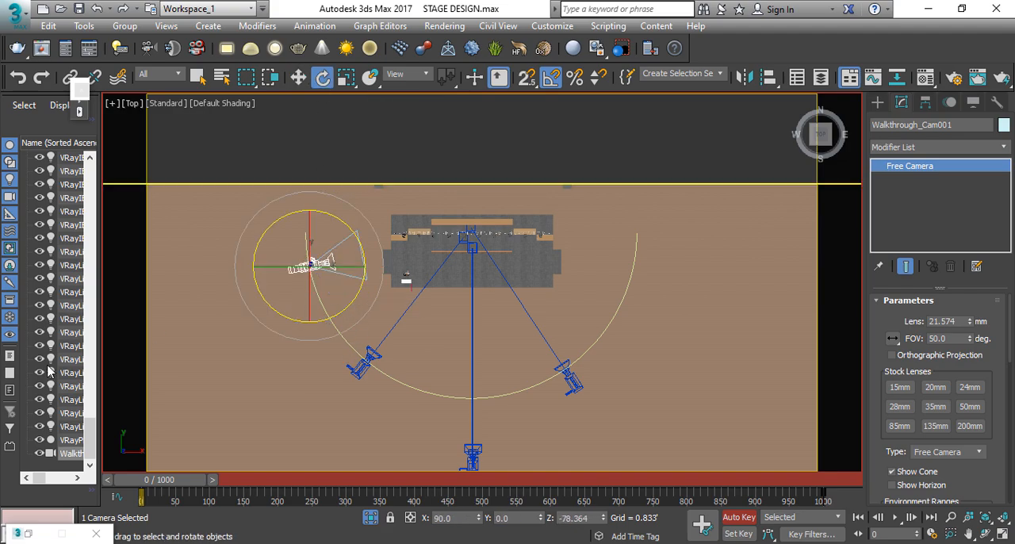
key("w")
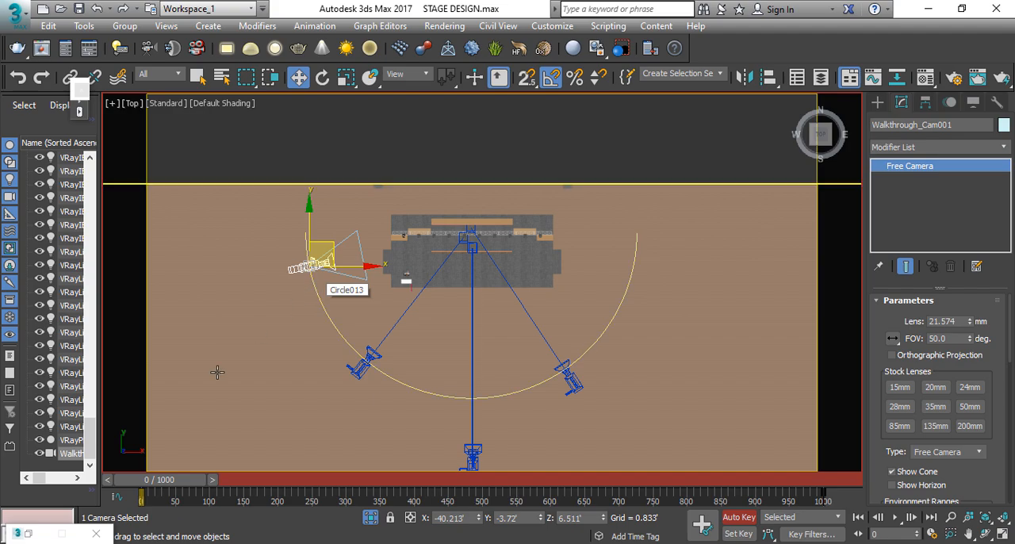
Step: Check the camera's aim along the whole path, and turn off Auto Key to look through the walkthrough camera at frame 0
left_click_drag(181, 486, 664, 485)
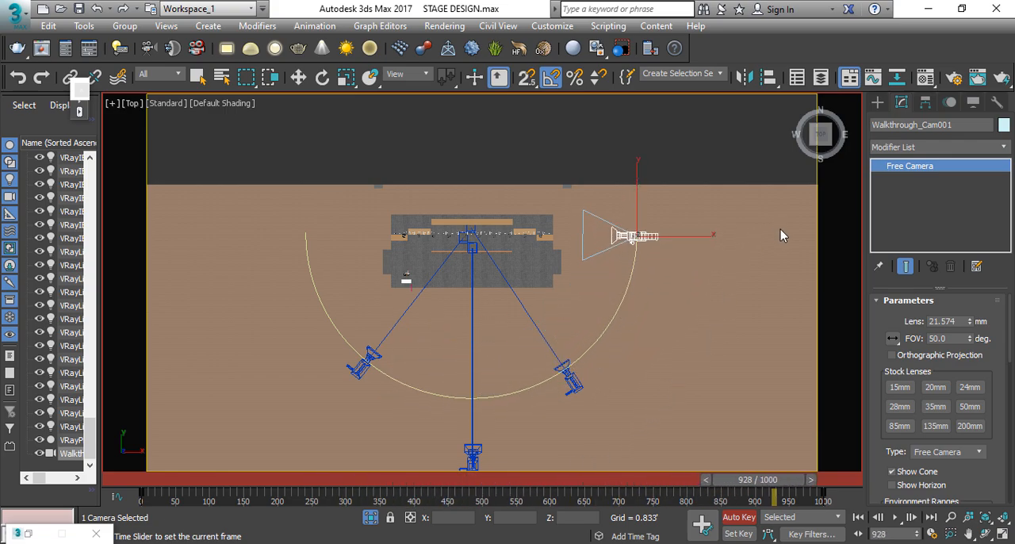
left_click_drag(180, 413, 111, 422)
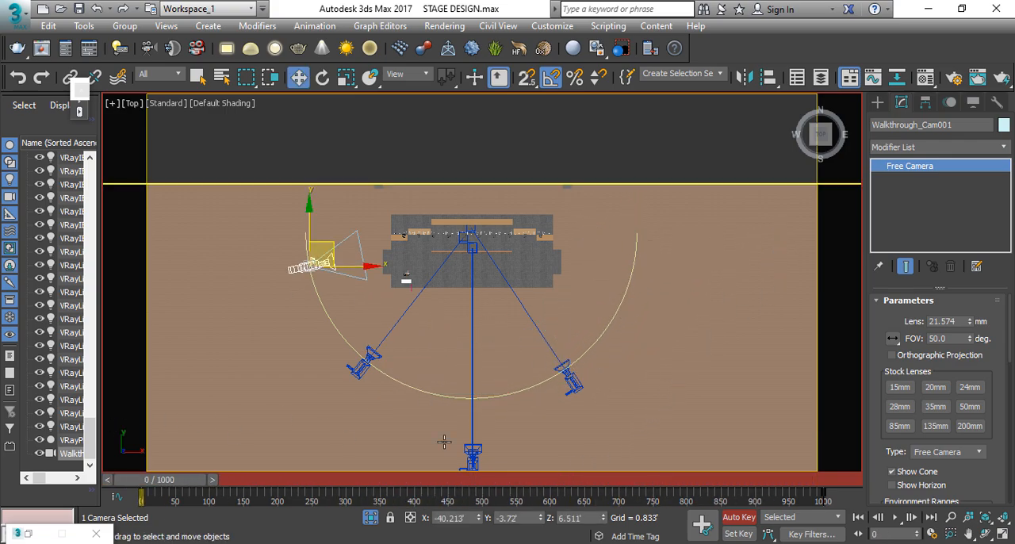
left_click(737, 517)
key("c")
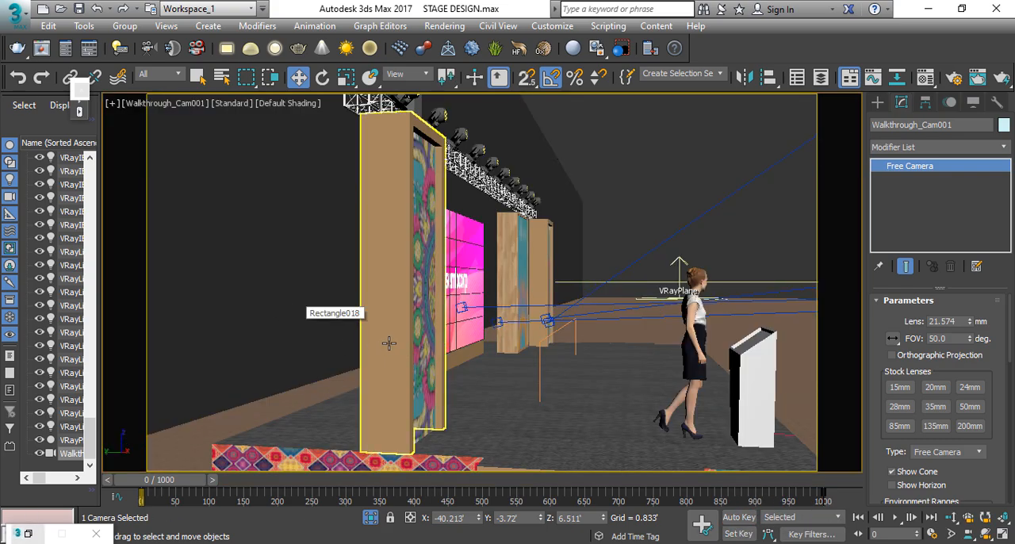
Step: Play the animation through the walkthrough camera, stop it partway and return to frame 0
left_click(896, 517)
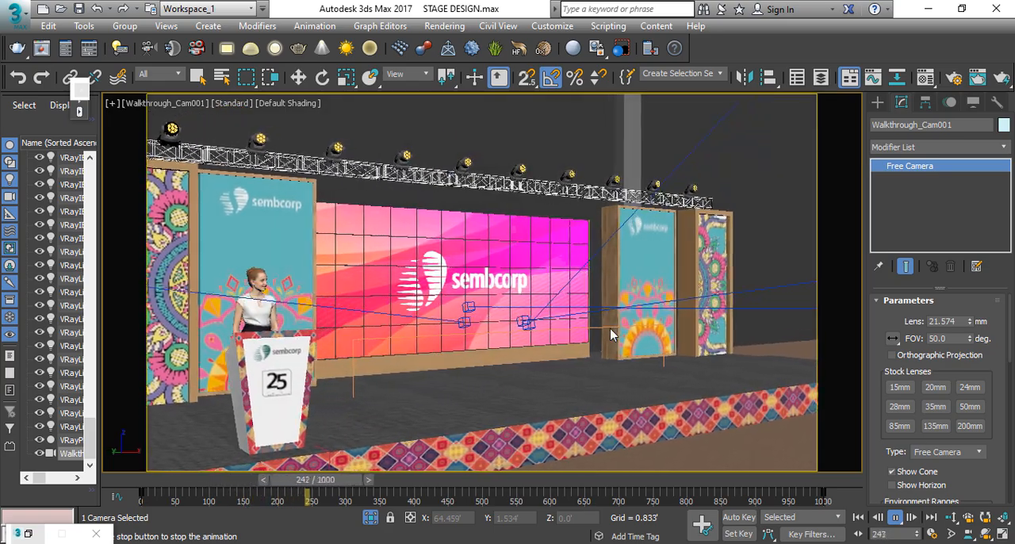
left_click(350, 480)
left_click_drag(350, 480, 168, 480)
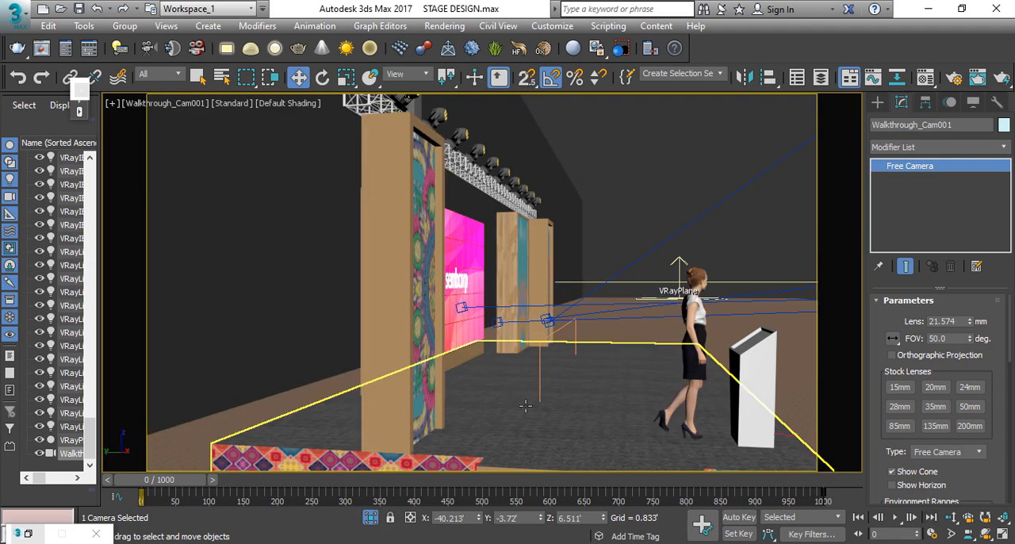
Step: Widen the walkthrough camera's field of view to about 71.65 degrees and clear the selection
left_click(949, 535)
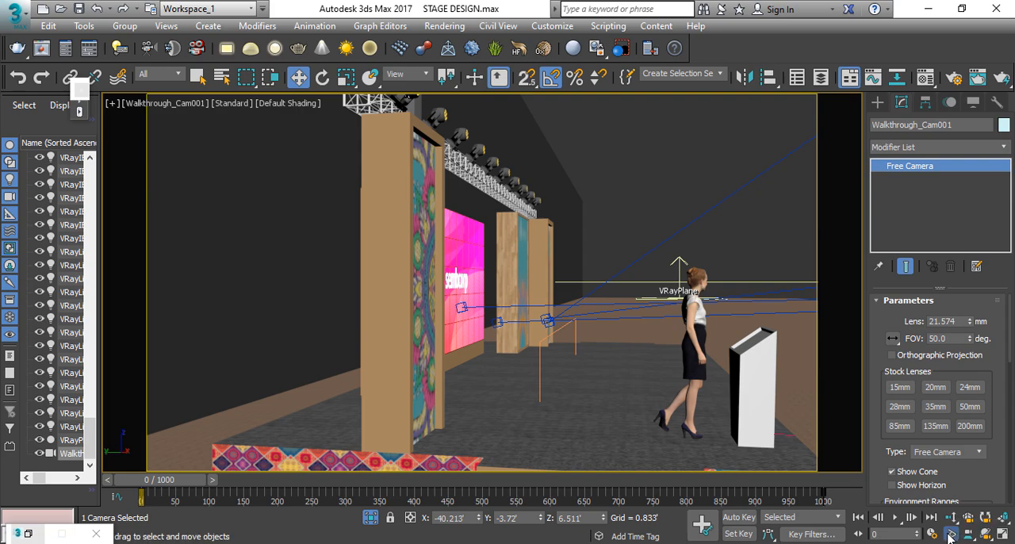
left_click_drag(571, 286, 561, 319)
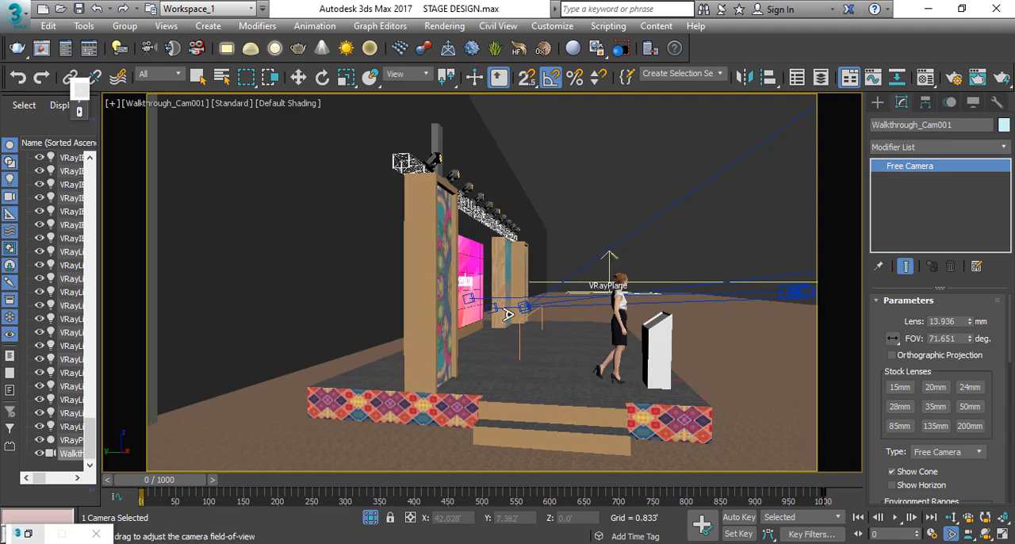
right_click(590, 230)
left_click(598, 218)
Step: Replay the animation with the wider camera view, then scrub back to about frame 73 to check the framing
left_click(895, 517)
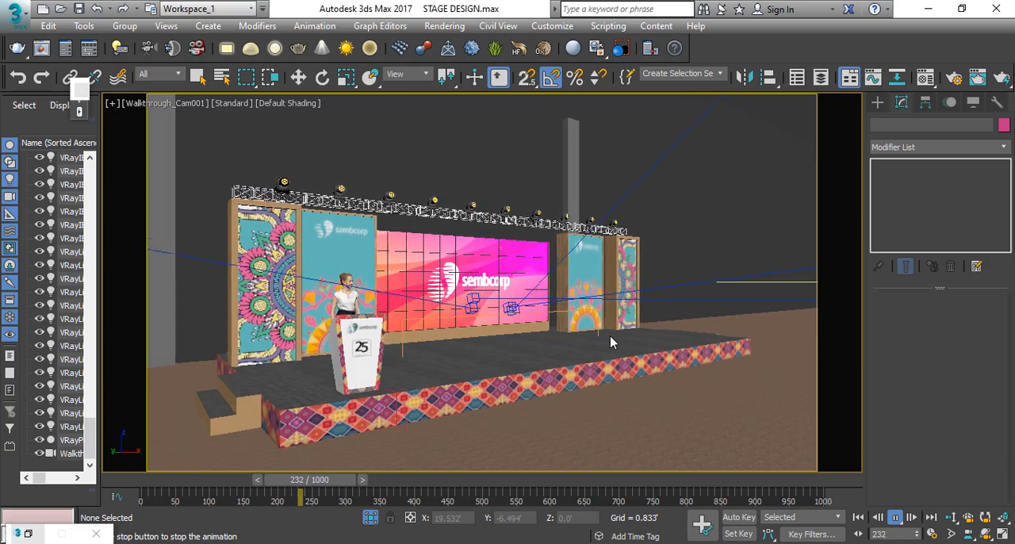
left_click_drag(331, 493, 201, 498)
key("w")
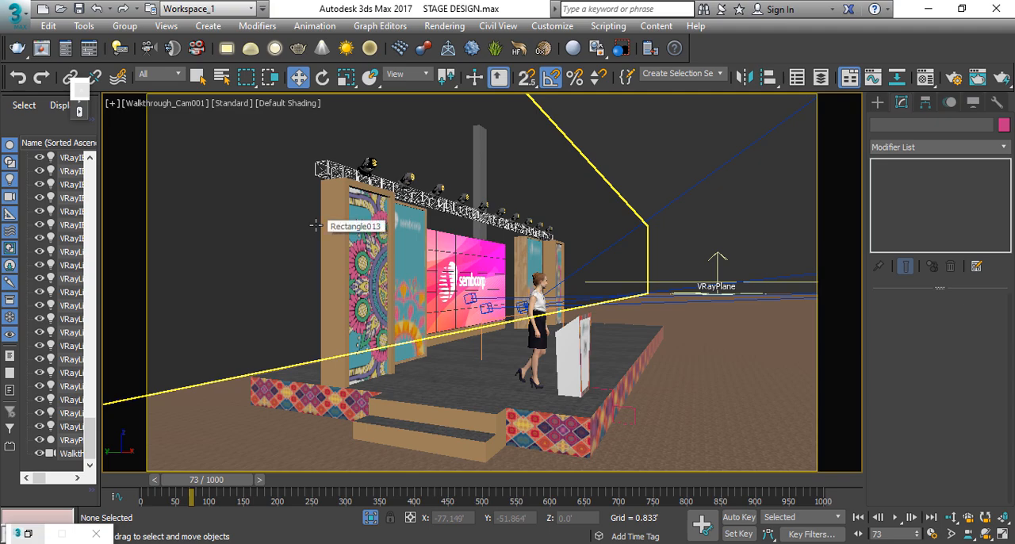